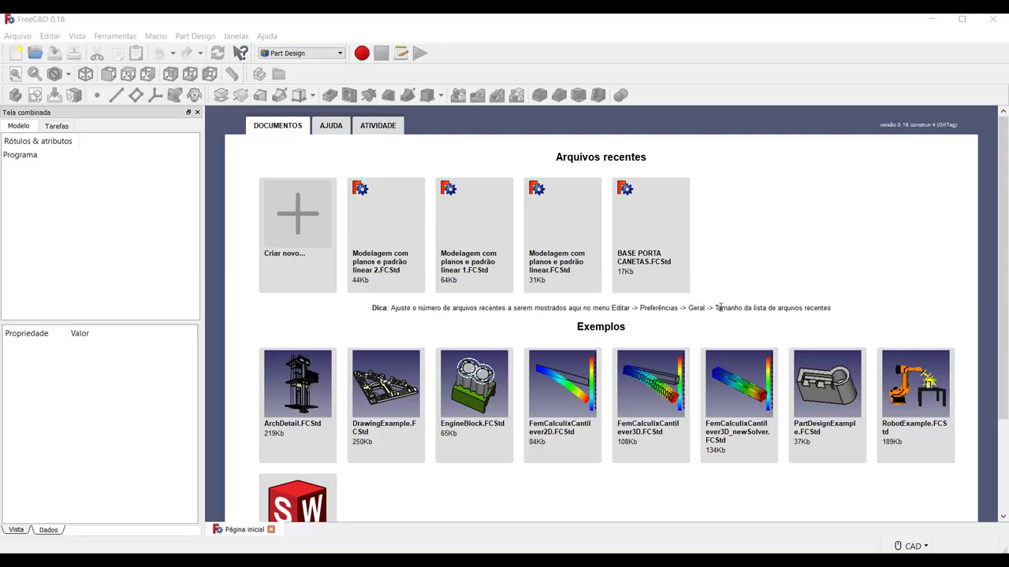
- Create a new empty document from the Start page
left_click(11, 55)
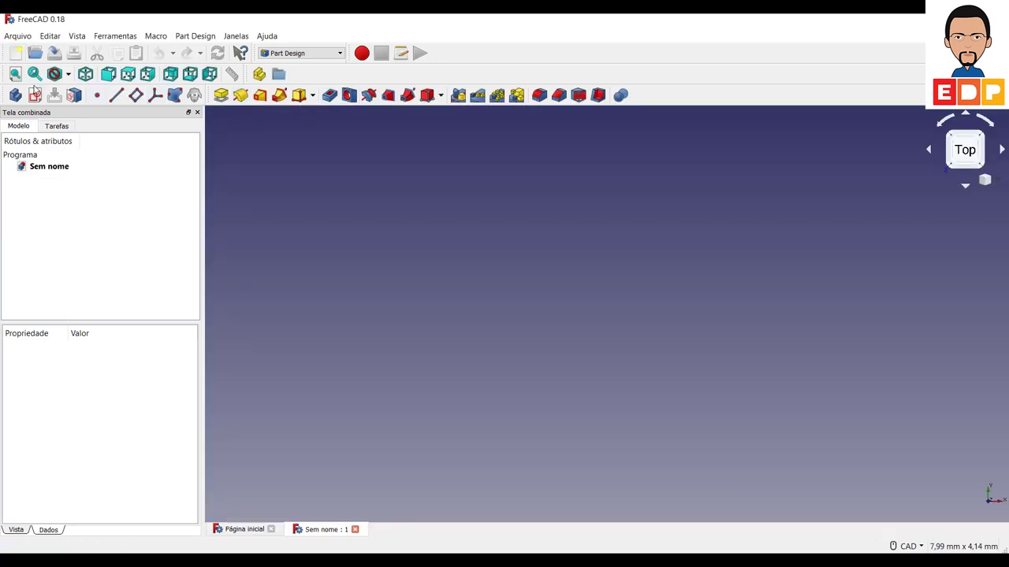
- Start a sketch on the XY_Plane and draw a circle centred on the origin
left_click(35, 94)
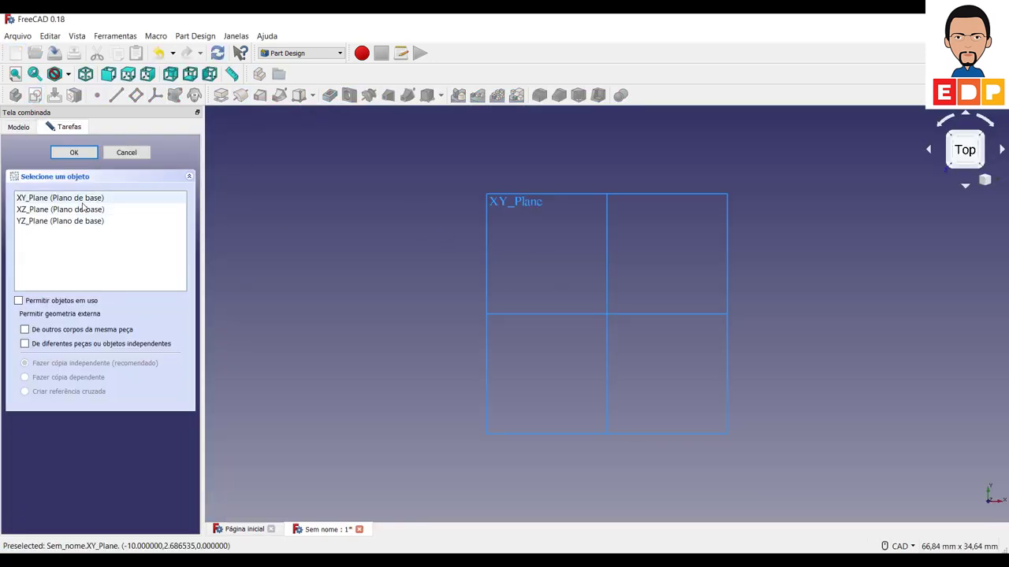
left_click(81, 199)
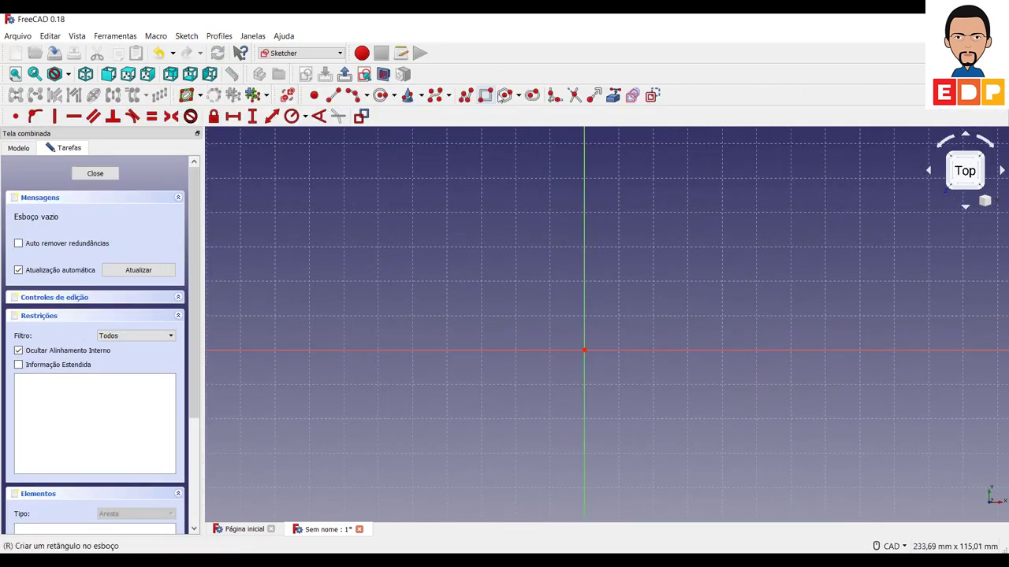
left_click(380, 96)
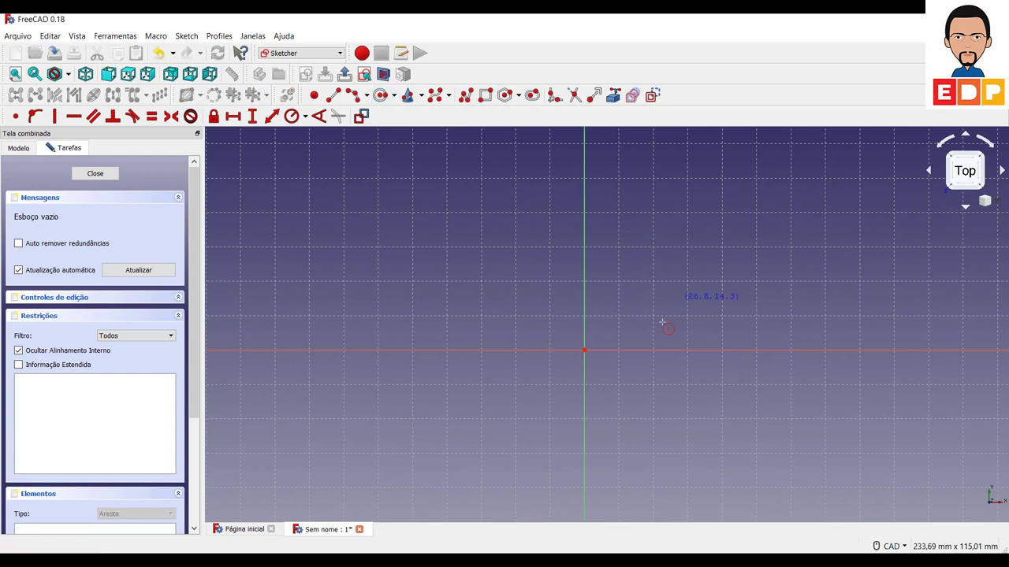
left_click(584, 350)
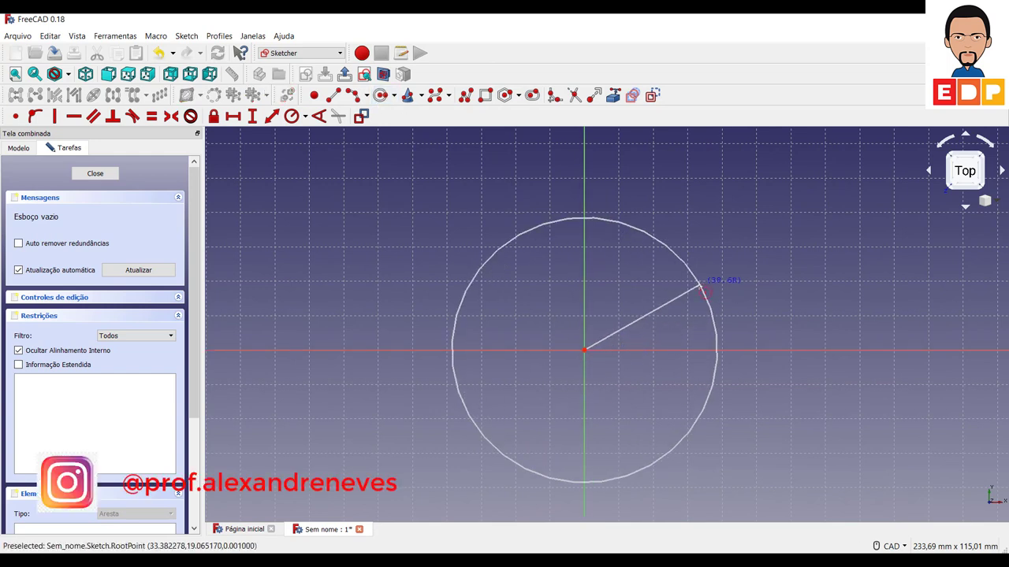
left_click(696, 289)
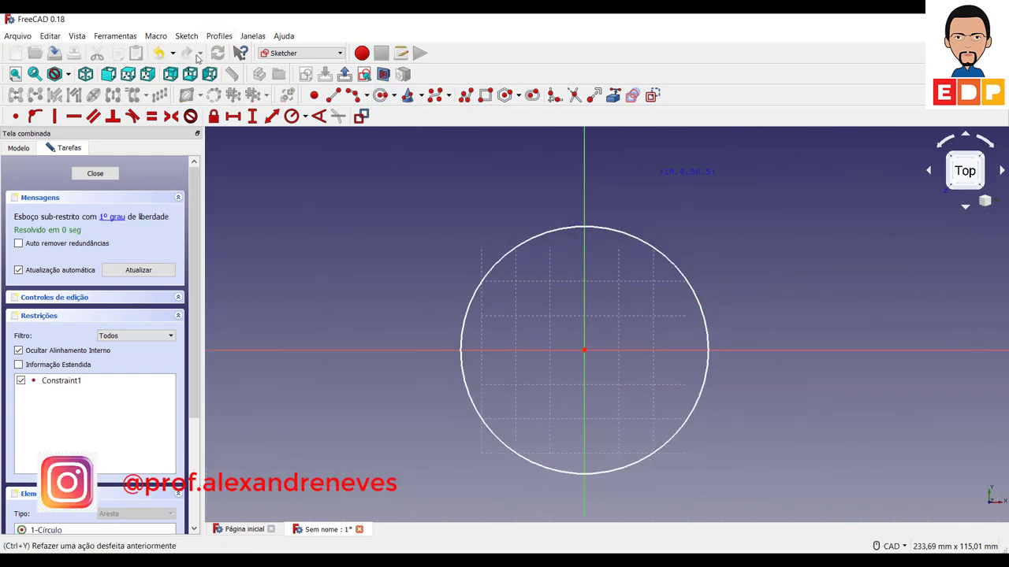
- Constrain the circle to a 70 mm diameter and close the sketch
left_click(304, 119)
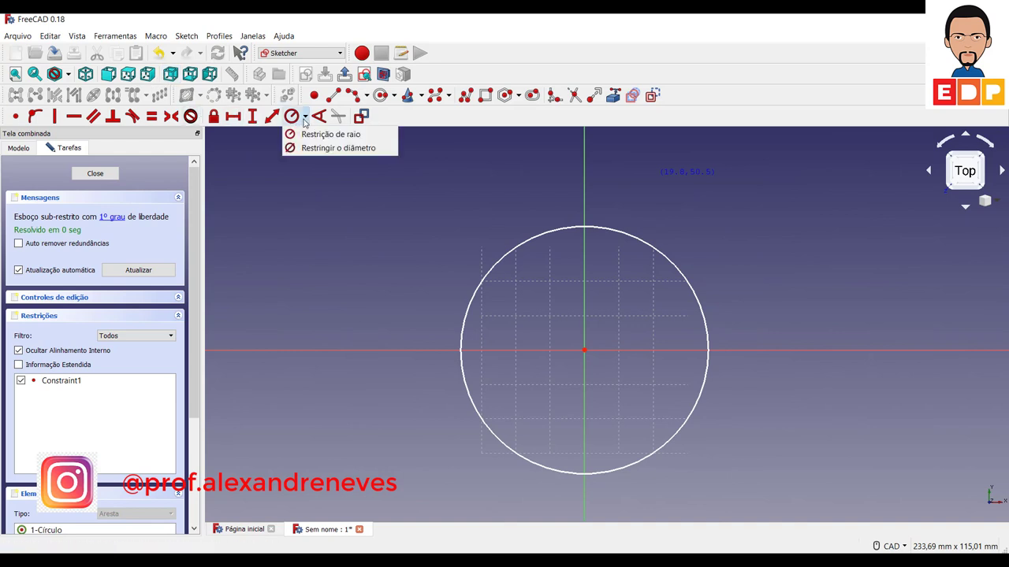
left_click(319, 145)
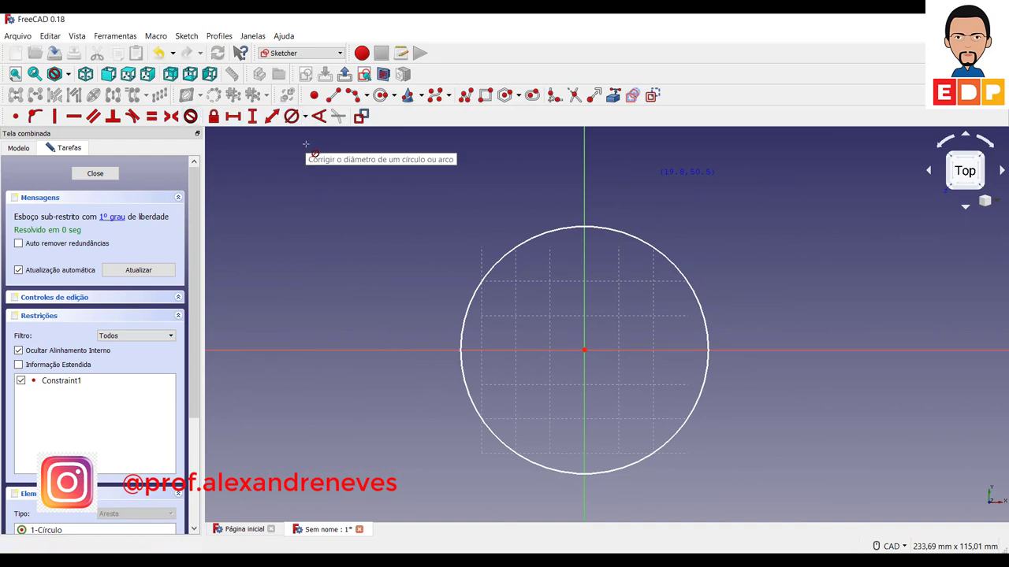
left_click(492, 263)
type("70")
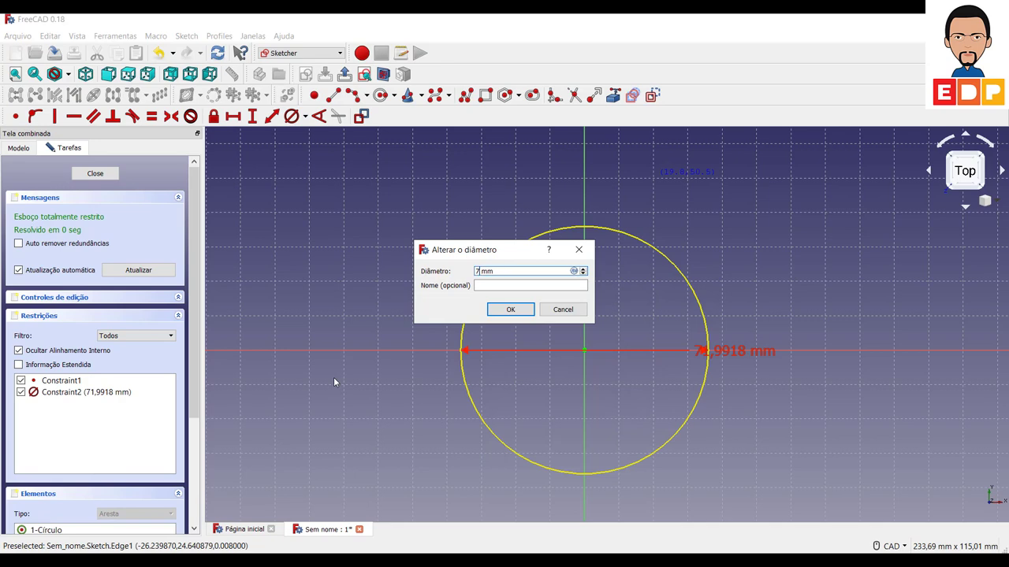
key("Return")
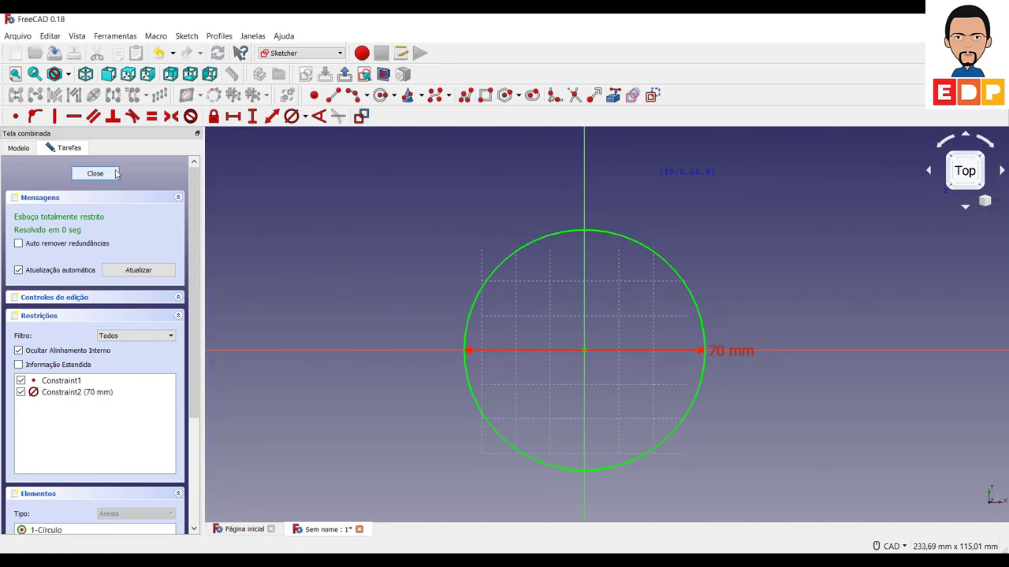
left_click(114, 174)
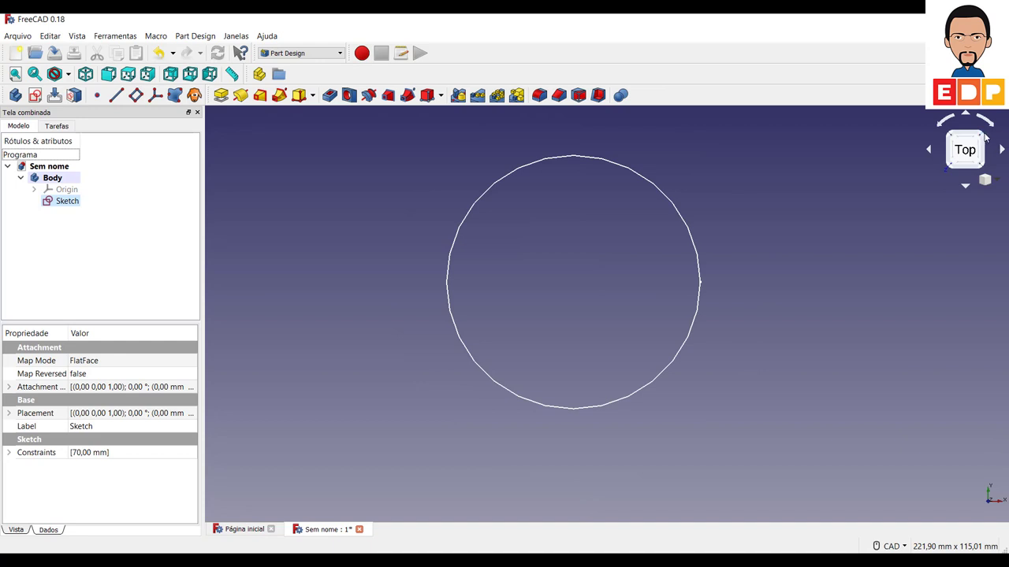
- Pad the circle sketch 20 mm into a solid disc in isometric view, then select its top face
left_click(984, 139)
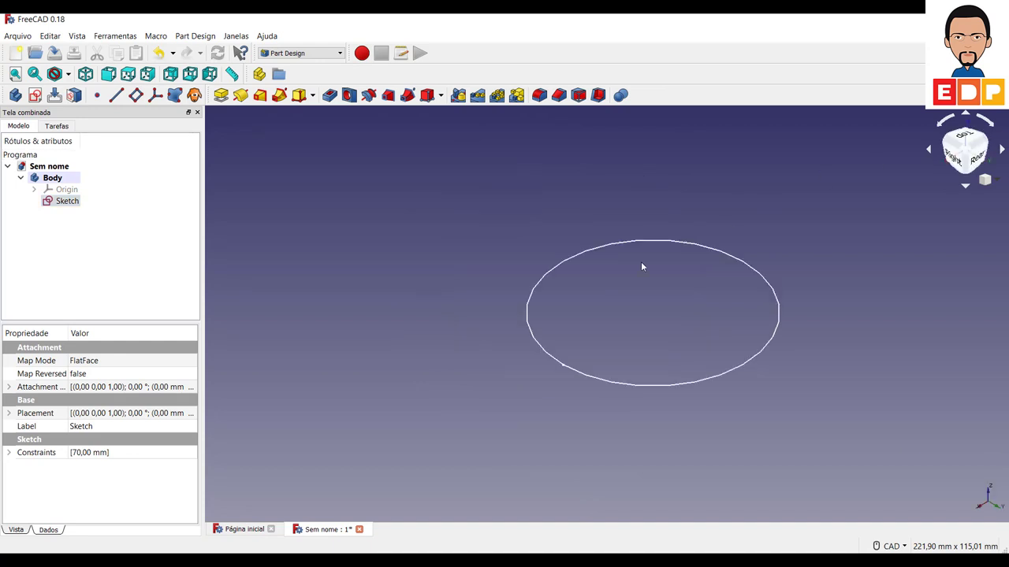
left_click(221, 95)
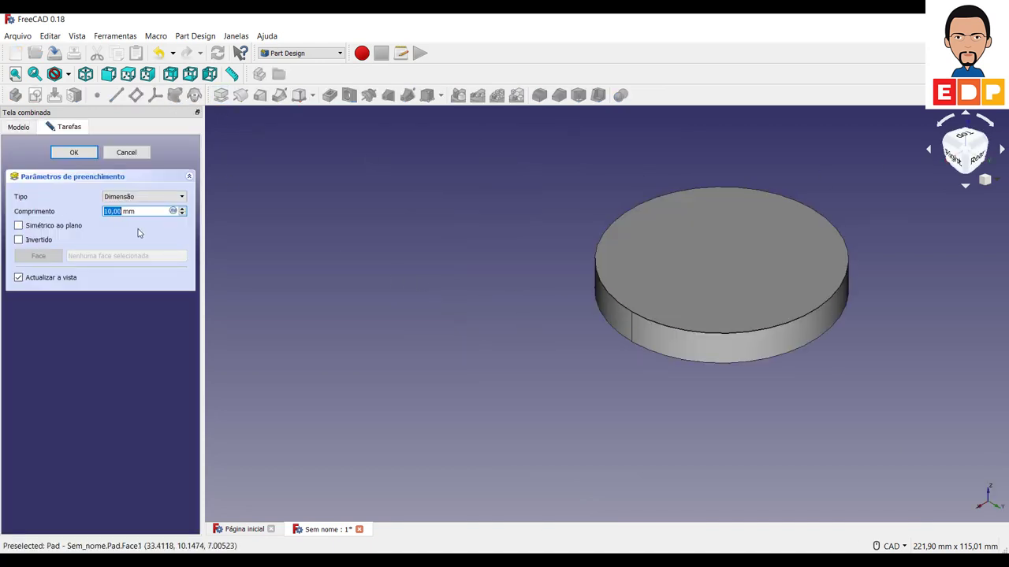
type("20")
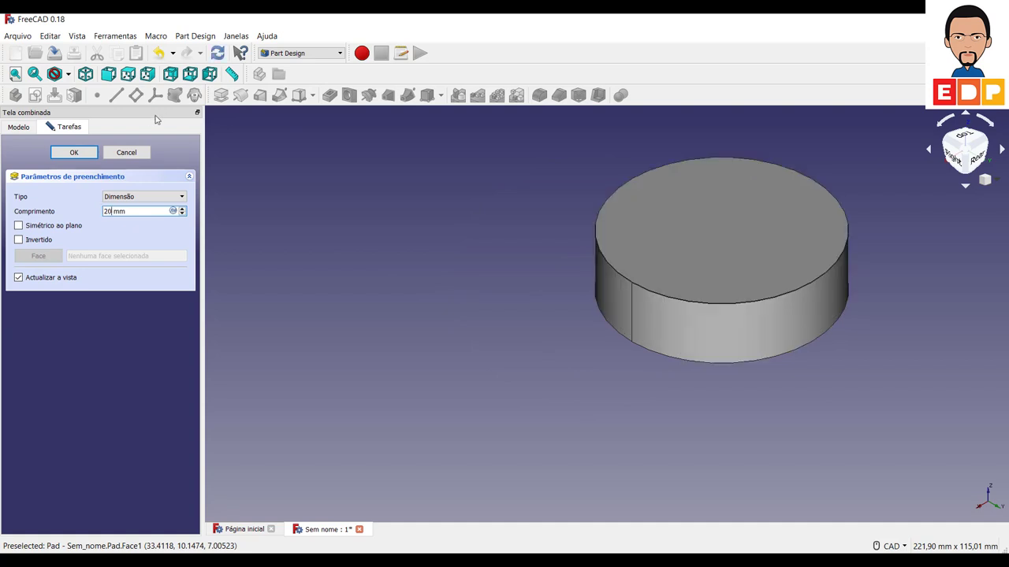
left_click(89, 154)
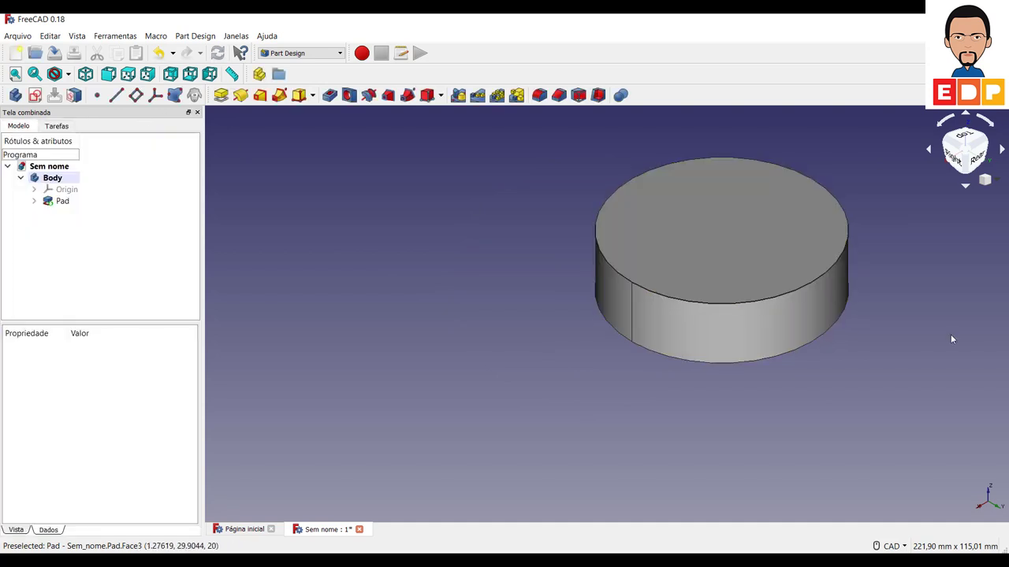
middle_click_drag(950, 334, 884, 420)
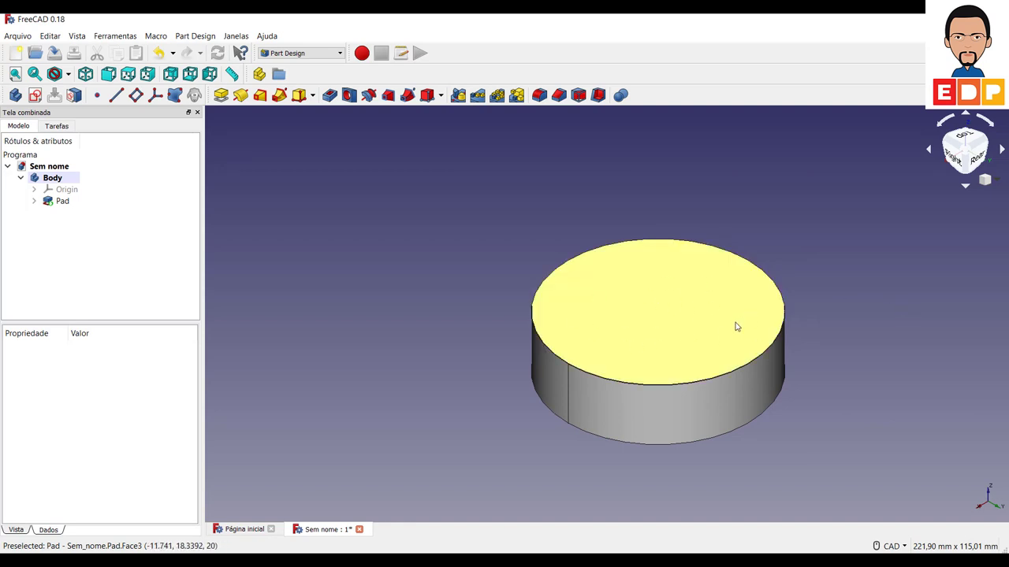
left_click(693, 344)
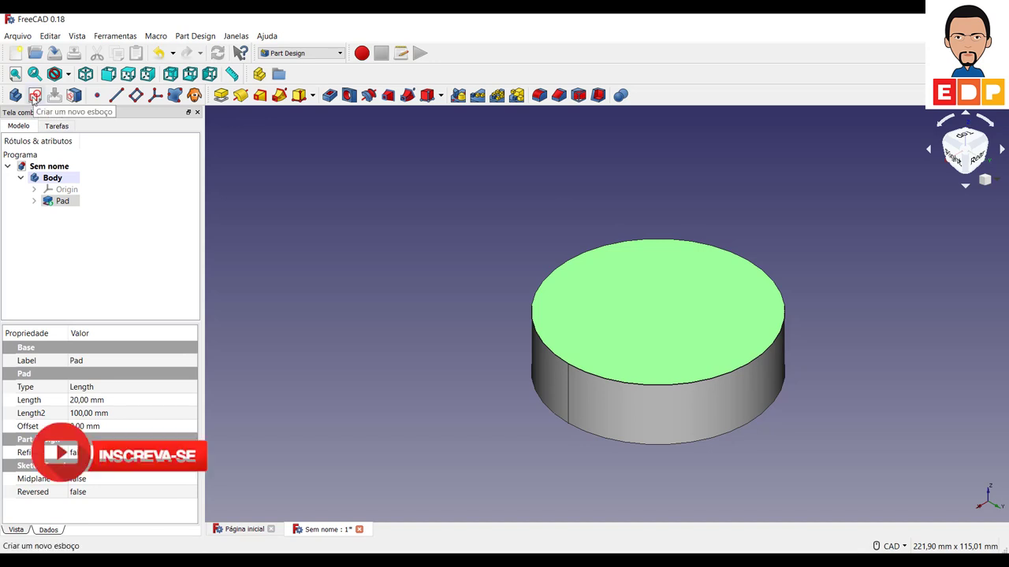
- Open a new sketch on the disc's top face and show the regular polygon list
left_click(34, 96)
middle_click_drag(803, 300, 768, 401)
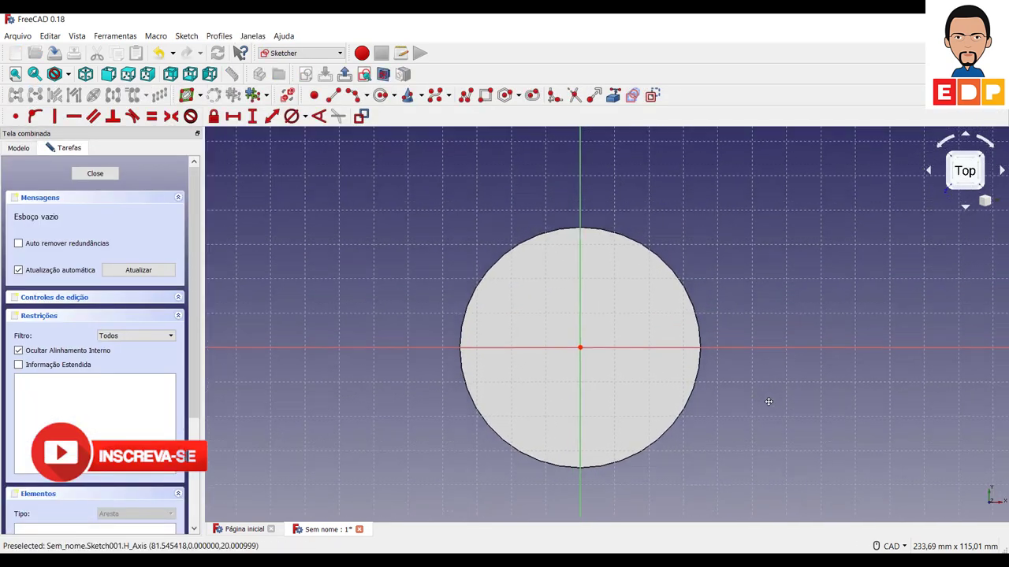
left_click(520, 101)
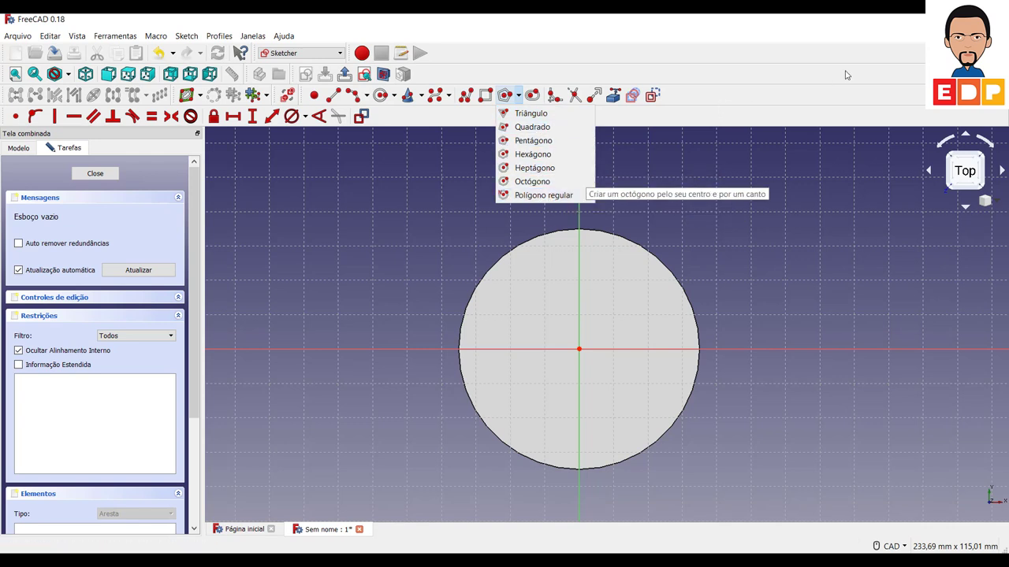
- Draw a regular pentagon centred on the sketch origin inside the disc outline
left_click(651, 98)
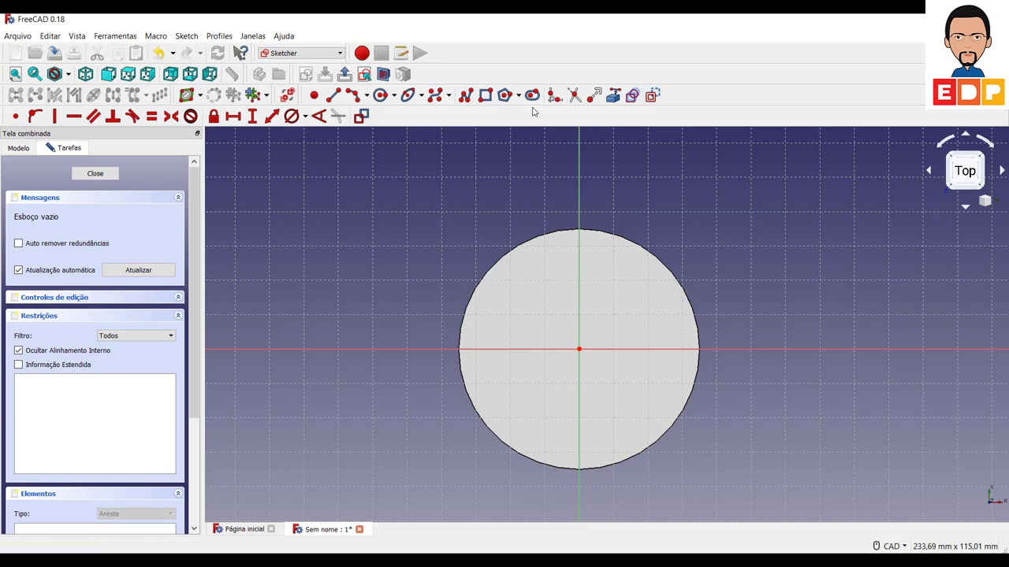
left_click(518, 98)
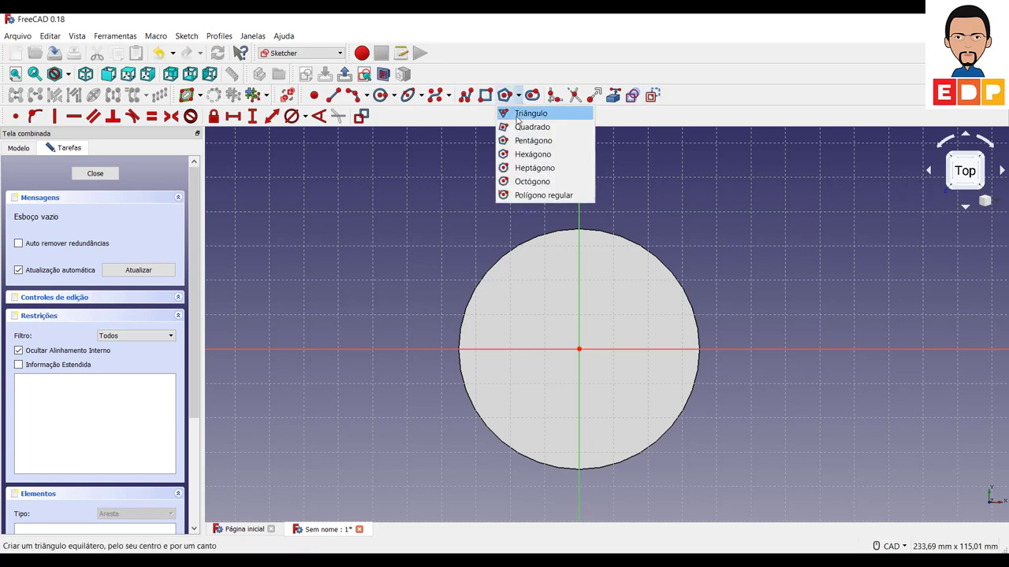
left_click(521, 140)
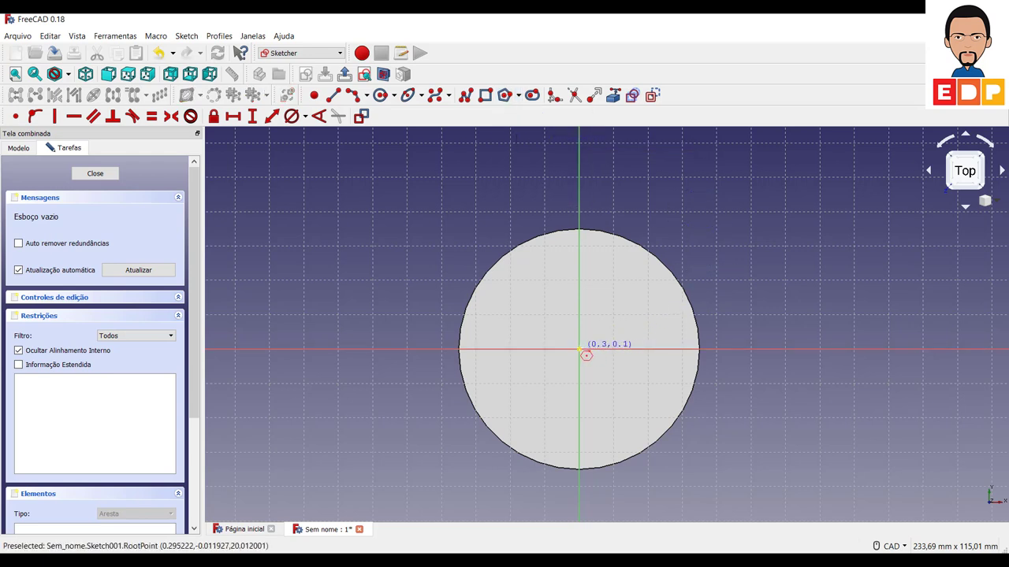
left_click(580, 350)
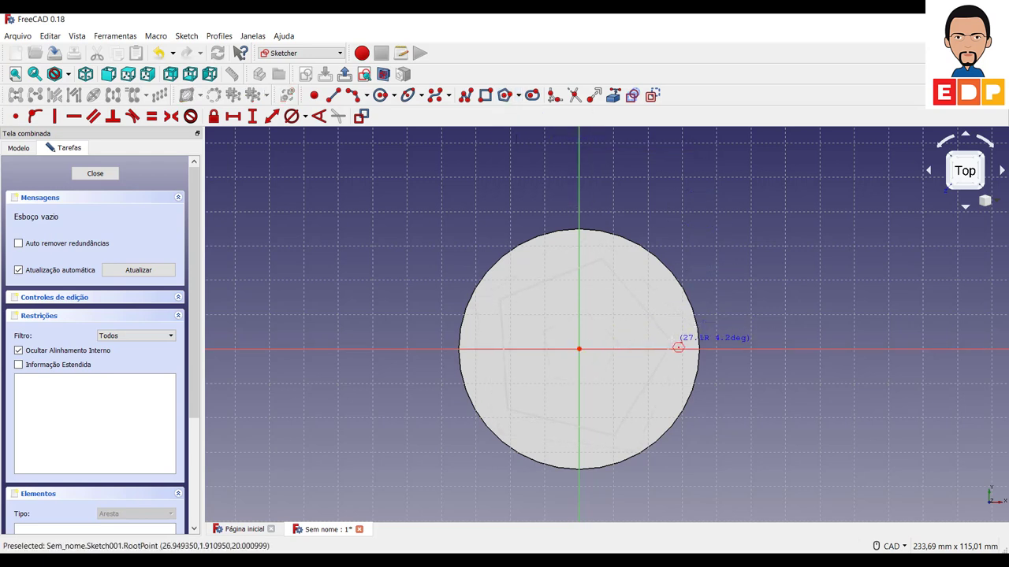
left_click(670, 338)
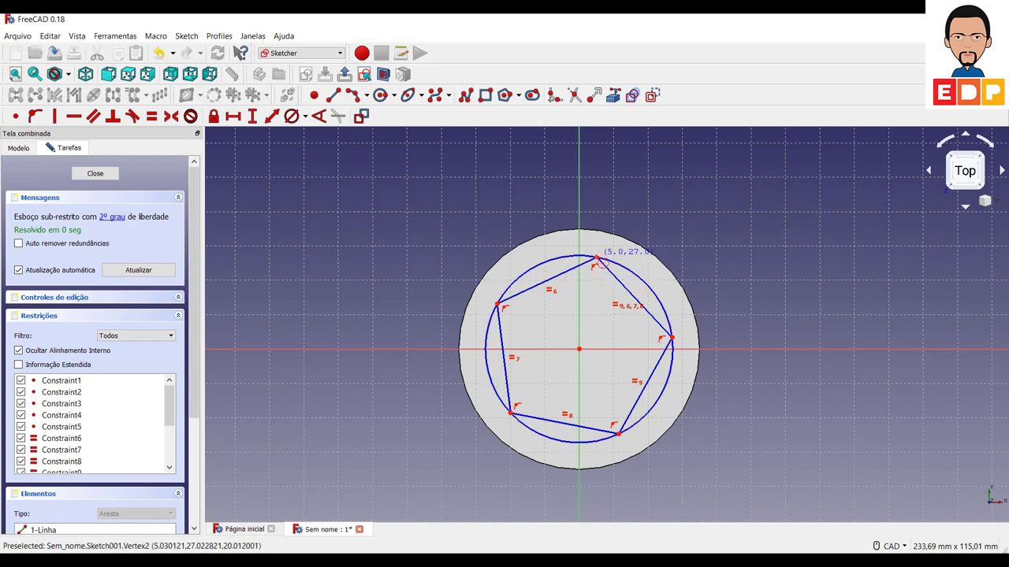
- Put the pentagon's top vertex on the vertical axis, then select its circumscribed circle
scroll(600, 260, "down", 3)
scroll(644, 337, "up", 5)
scroll(644, 338, "down", 3)
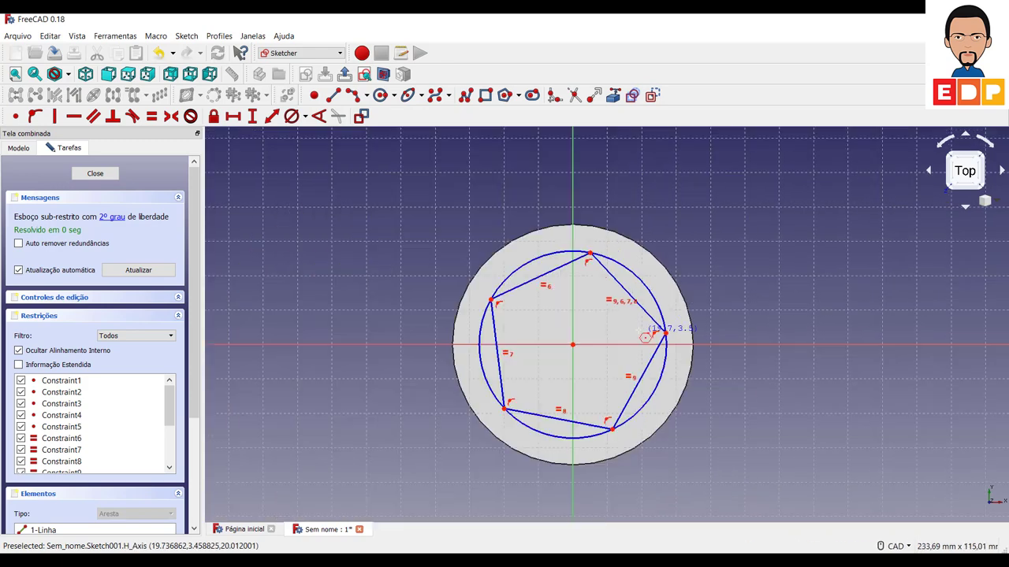
scroll(645, 338, "down", 2)
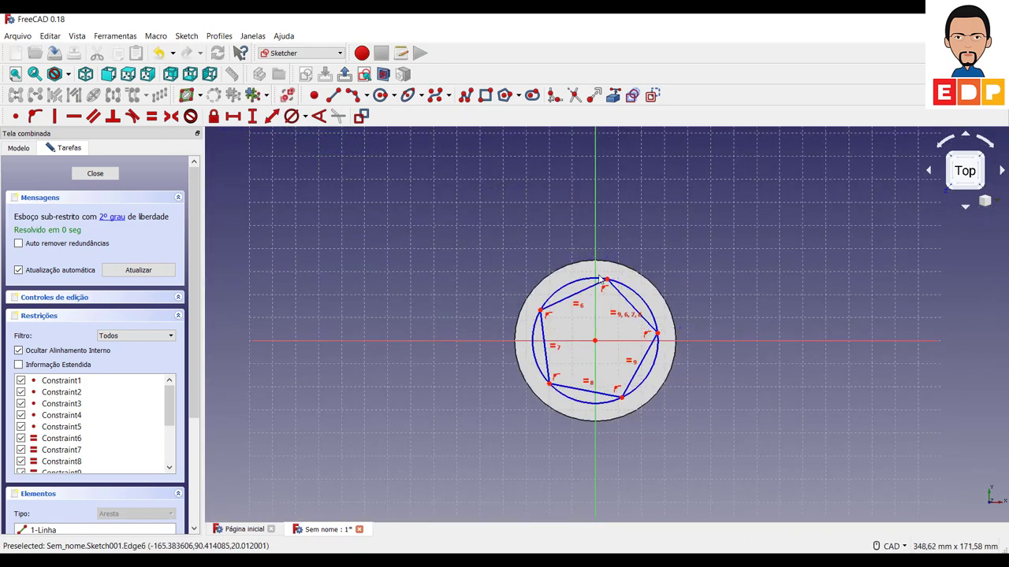
scroll(598, 275, "down", 5)
scroll(597, 276, "up", 7)
scroll(597, 276, "up", 2)
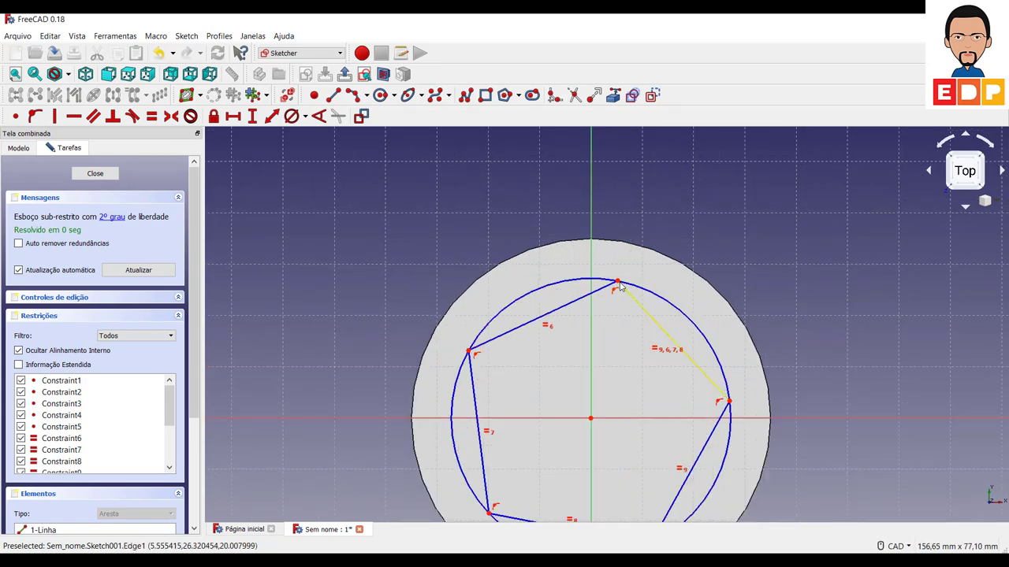
left_click(617, 283)
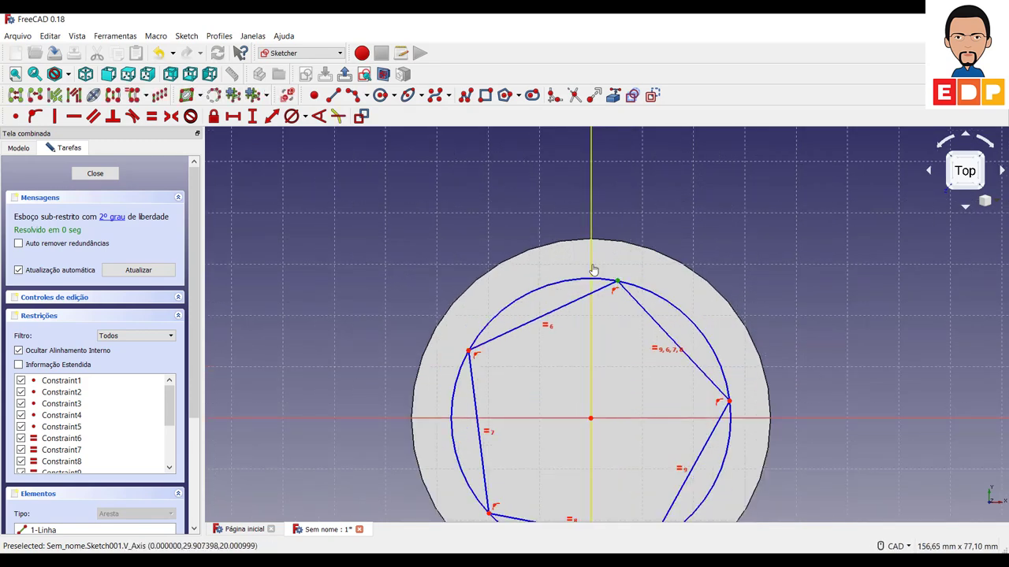
left_click(594, 271)
left_click(37, 117)
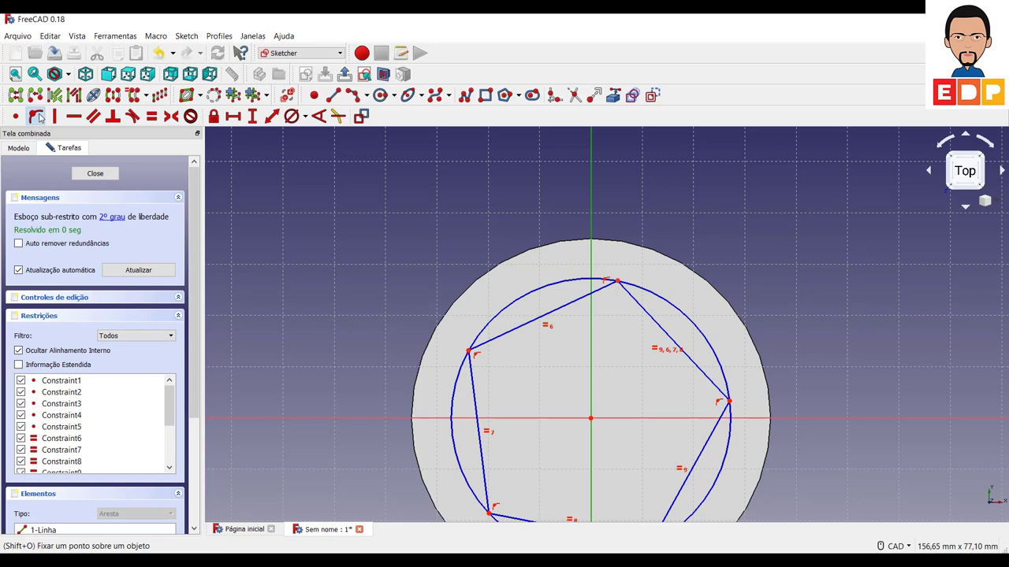
left_click(37, 117)
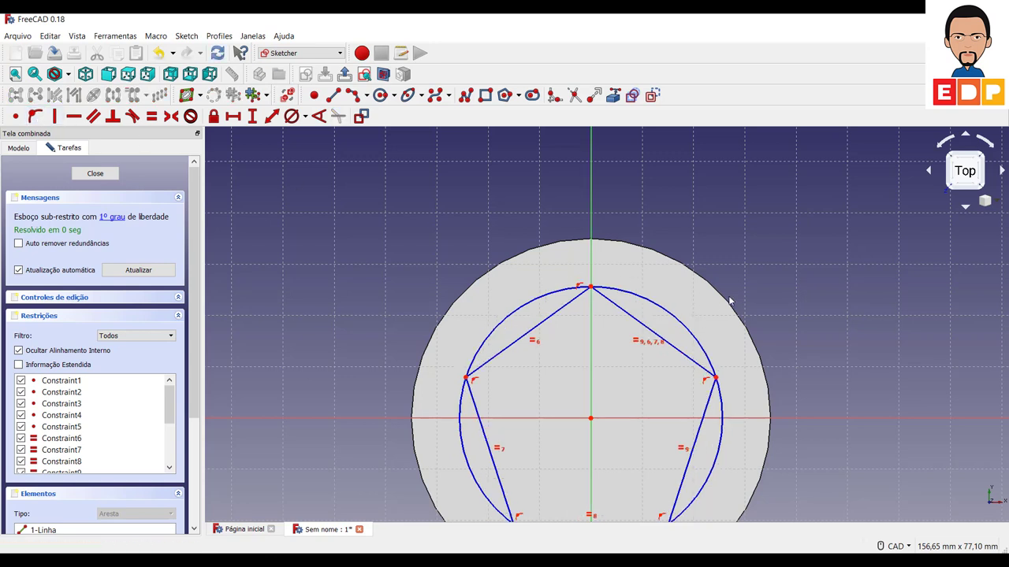
left_click(679, 317)
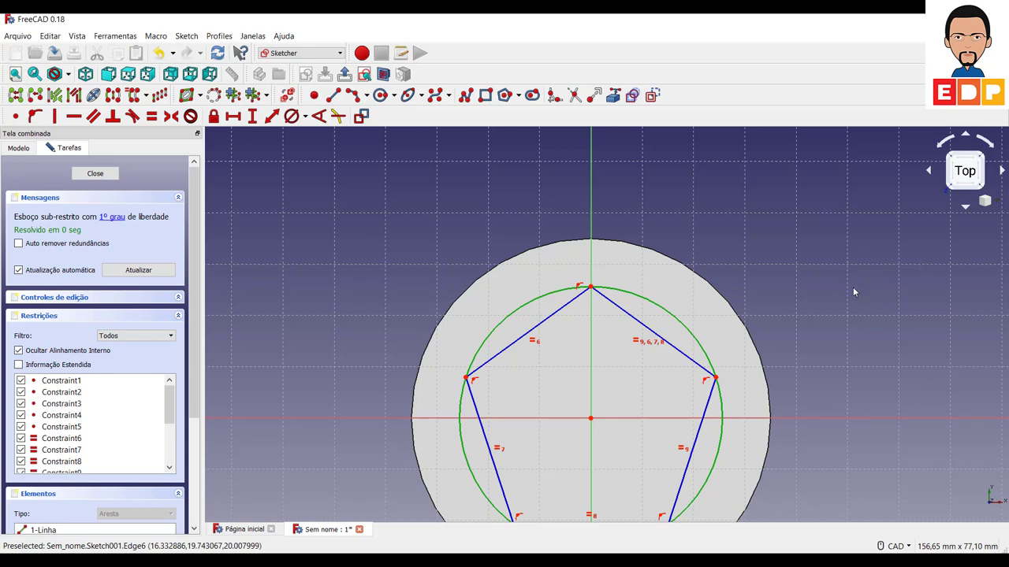
middle_click_drag(859, 314, 857, 269)
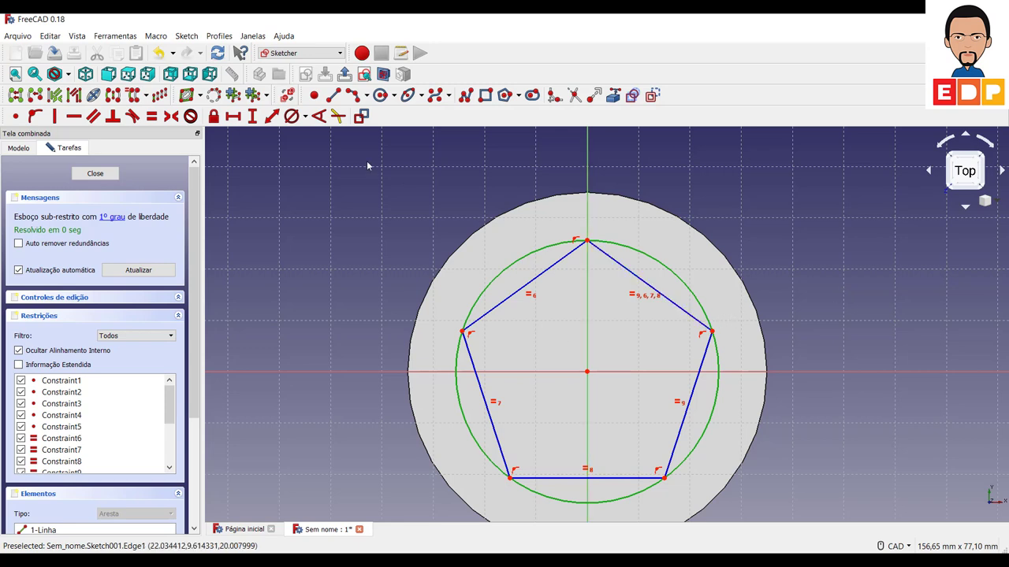
- Give the pentagon's circumscribed circle a 49 mm diameter
left_click(292, 115)
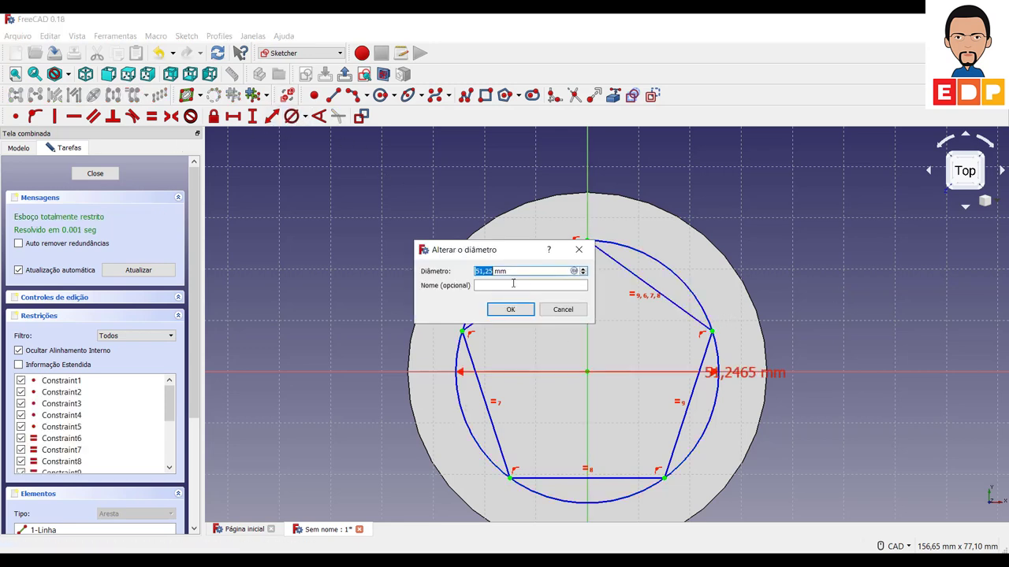
type("49")
key("Return")
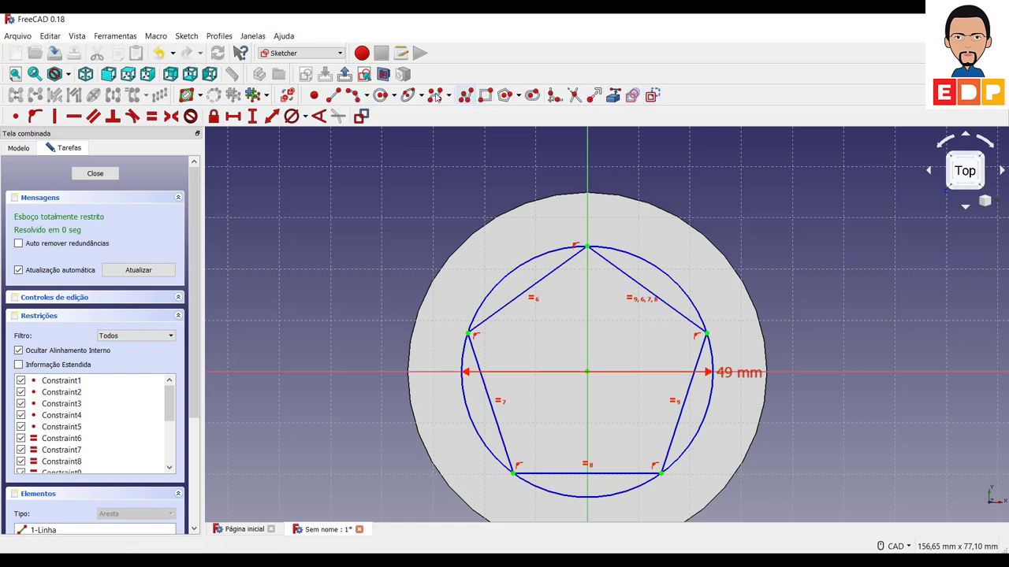
- Draw five small circles, one centred on each pentagon vertex
left_click(379, 97)
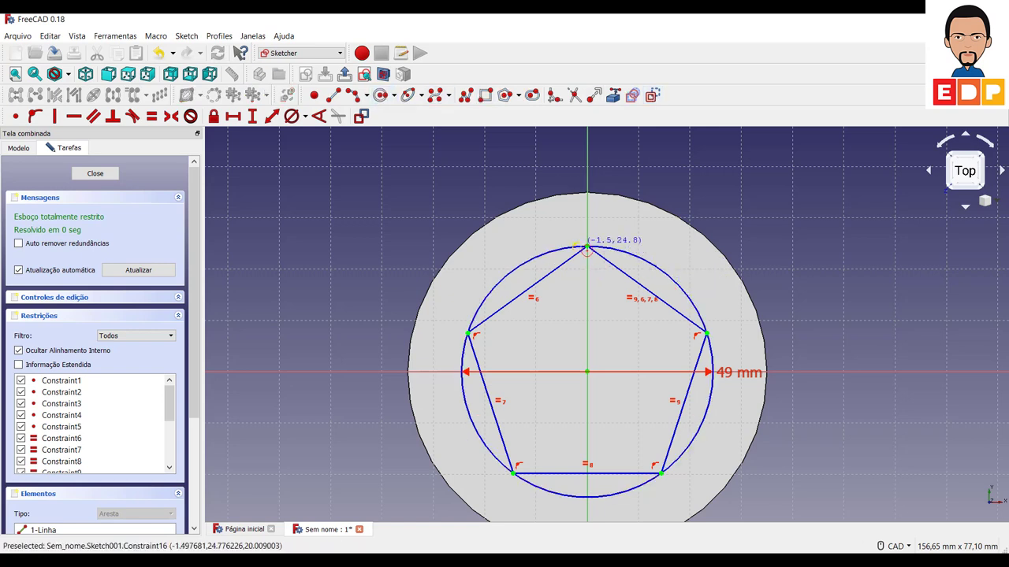
left_click(588, 248)
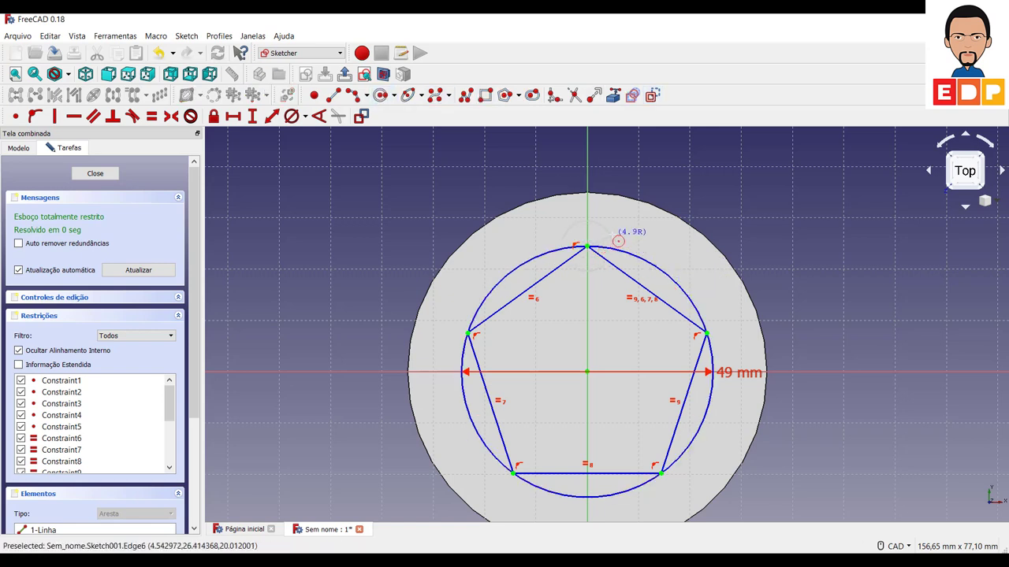
left_click(617, 234)
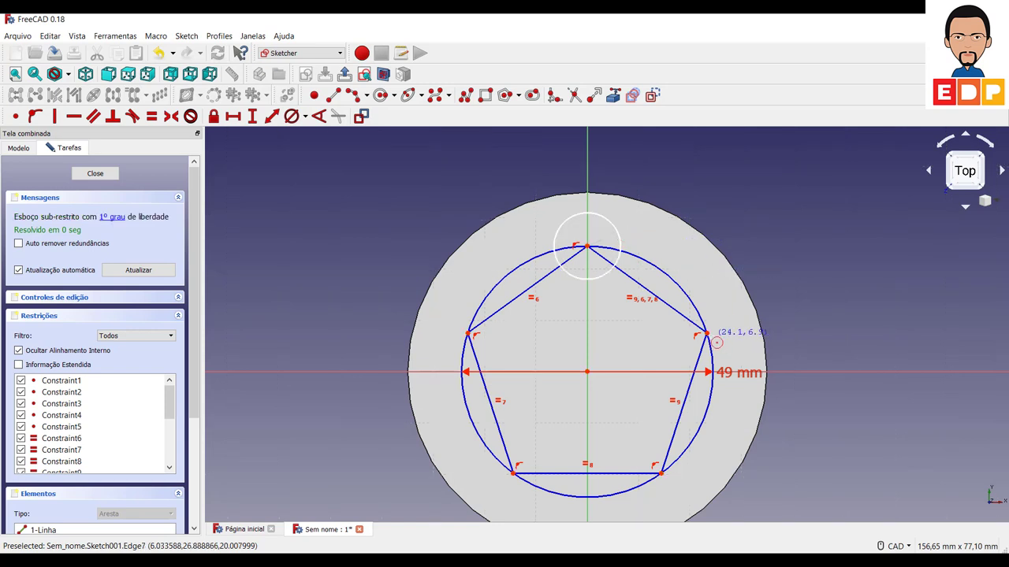
left_click(709, 335)
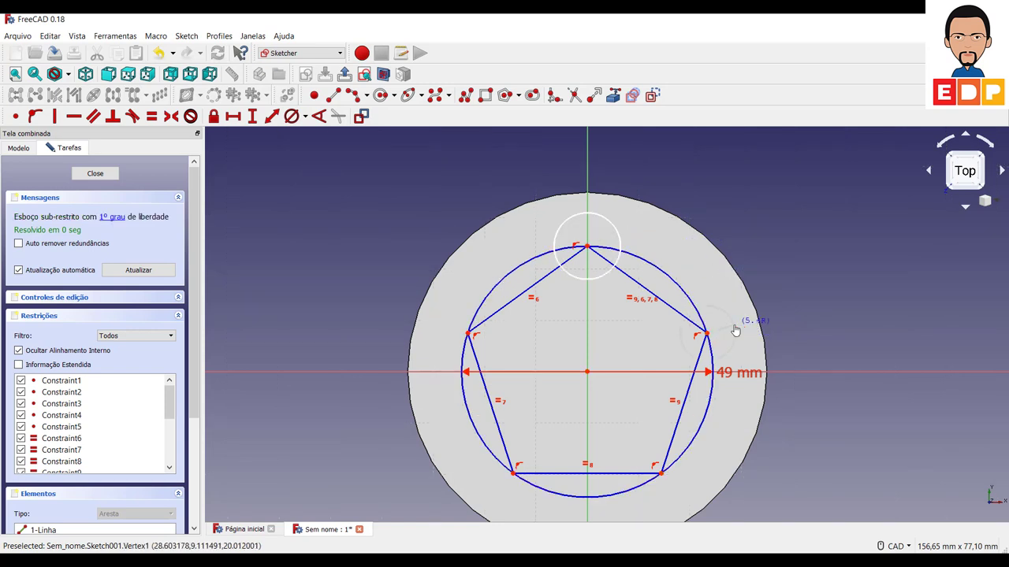
left_click(734, 331)
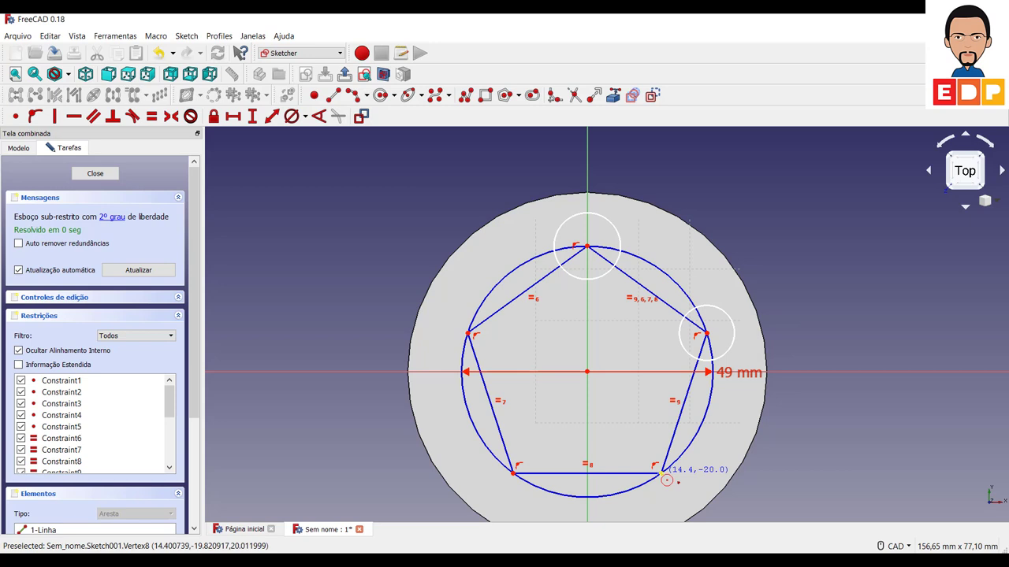
left_click(660, 473)
left_click(625, 475)
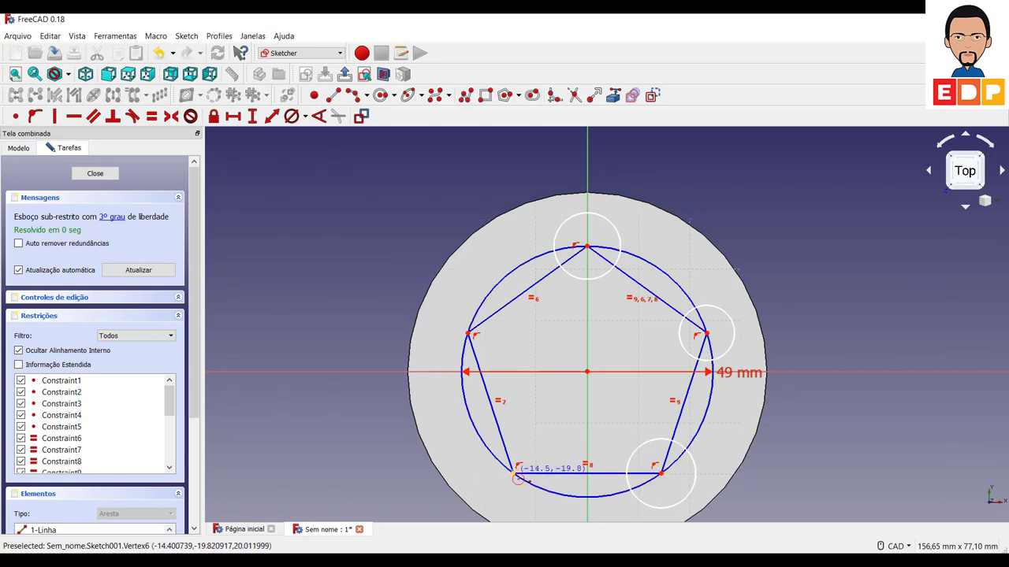
left_click(514, 472)
left_click(547, 460)
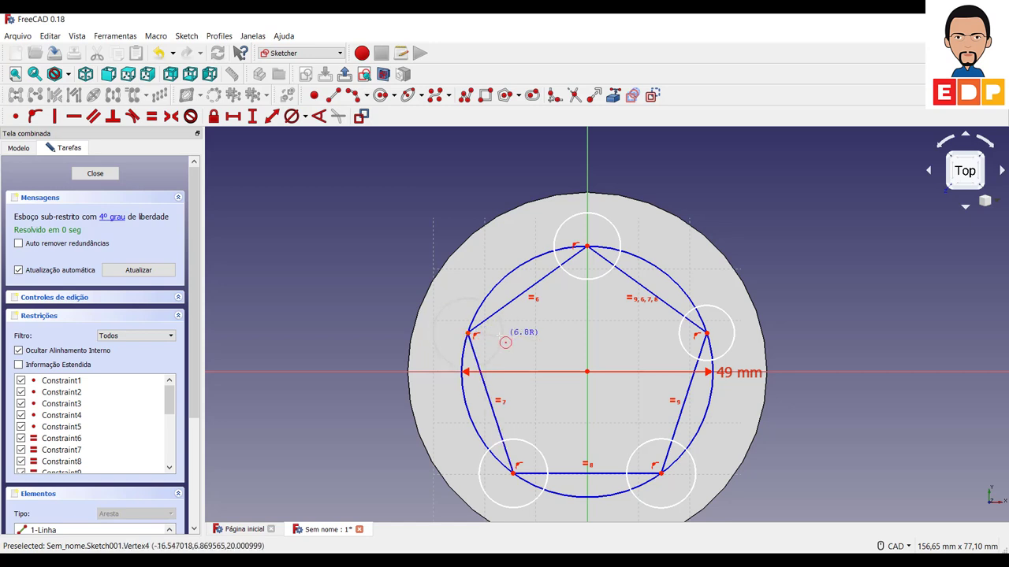
left_click(499, 337)
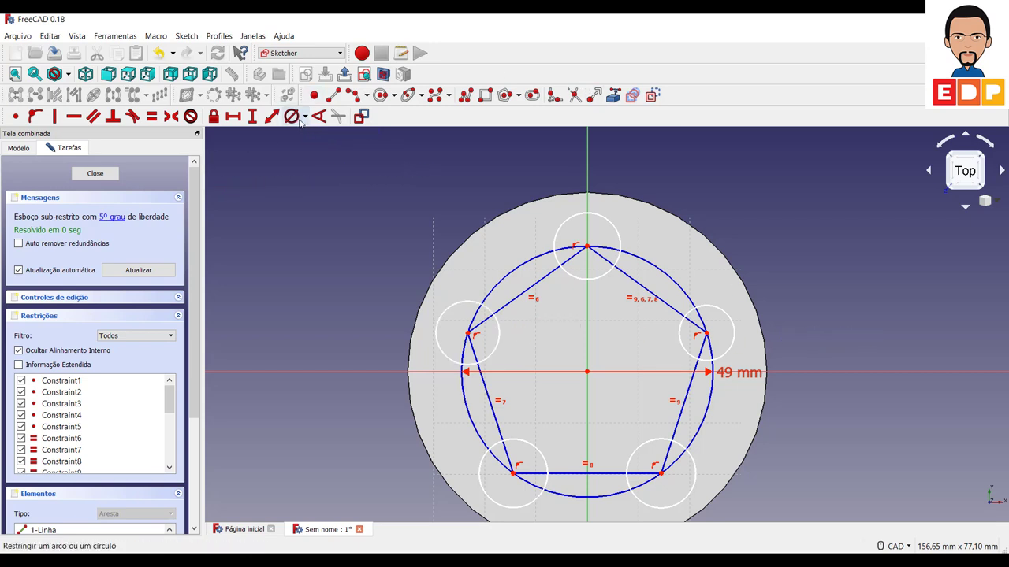
- Constrain the top vertex circle to 18 mm diameter, then correct it to 16 mm
left_click(300, 118)
left_click(619, 235)
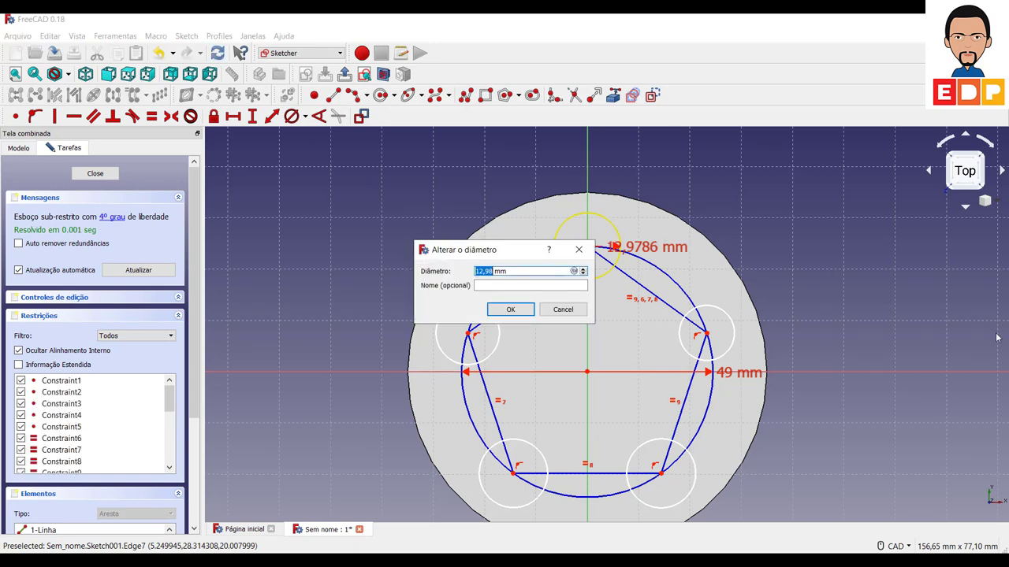
type("1")
key("Return")
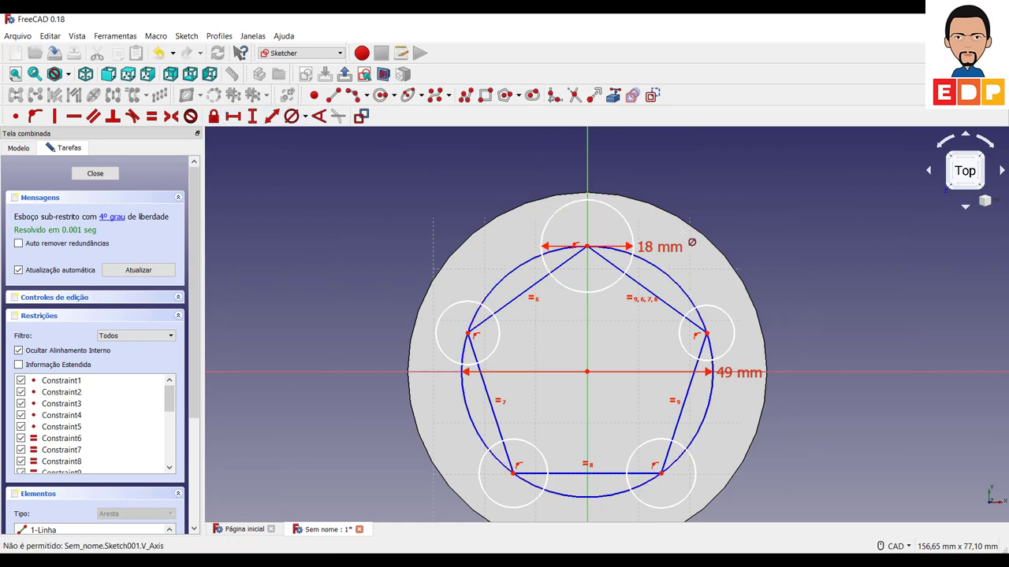
double_click(651, 247)
type("16")
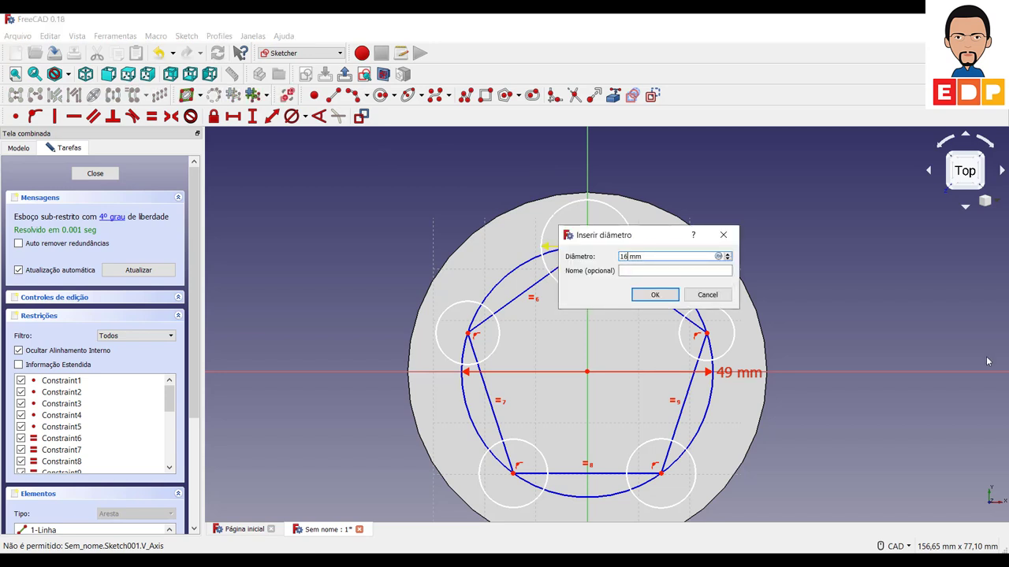
key("Return")
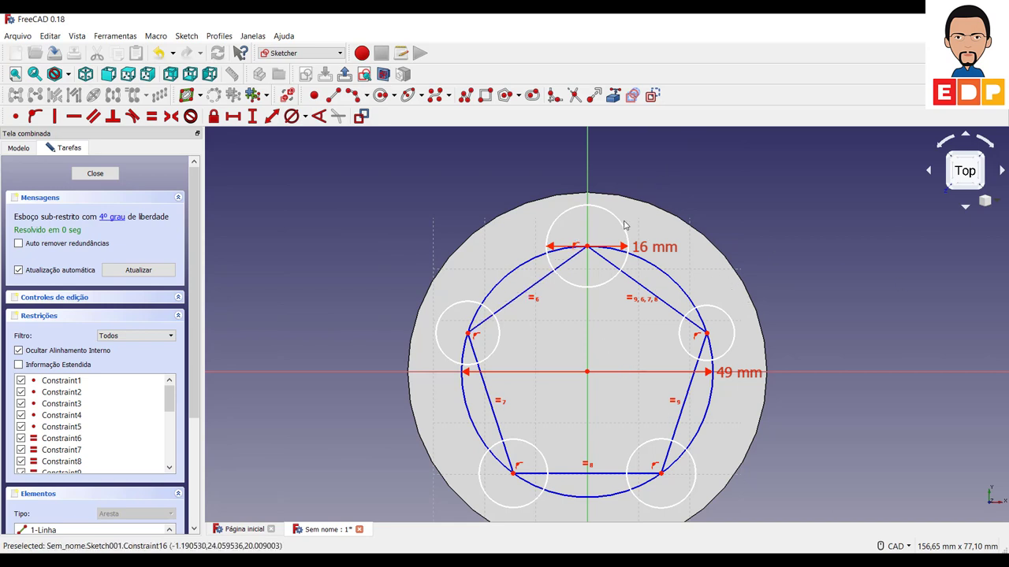
- Select all five vertex circles and make them Equal to the 16 mm top circle
left_click(625, 226)
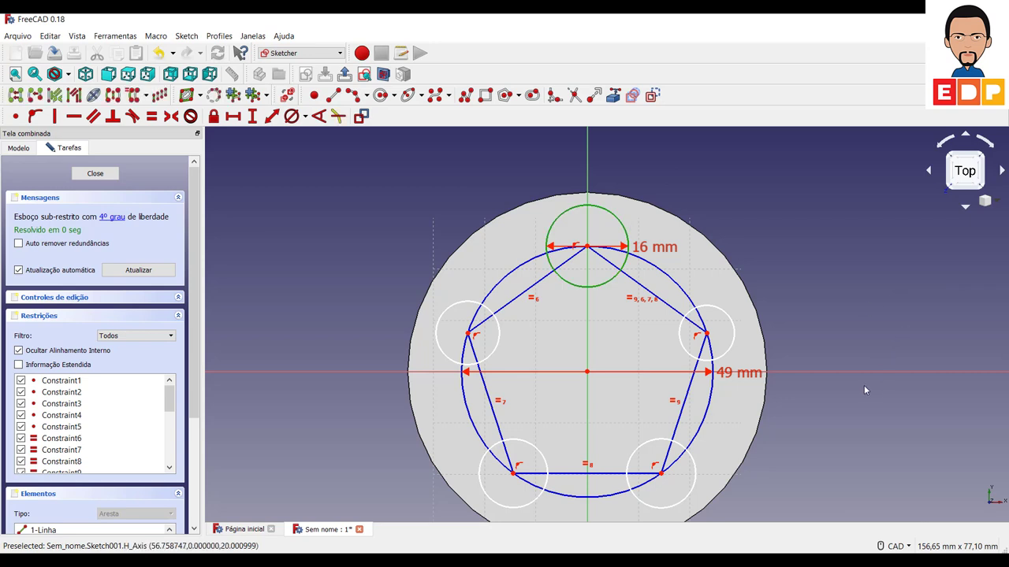
left_click(731, 347)
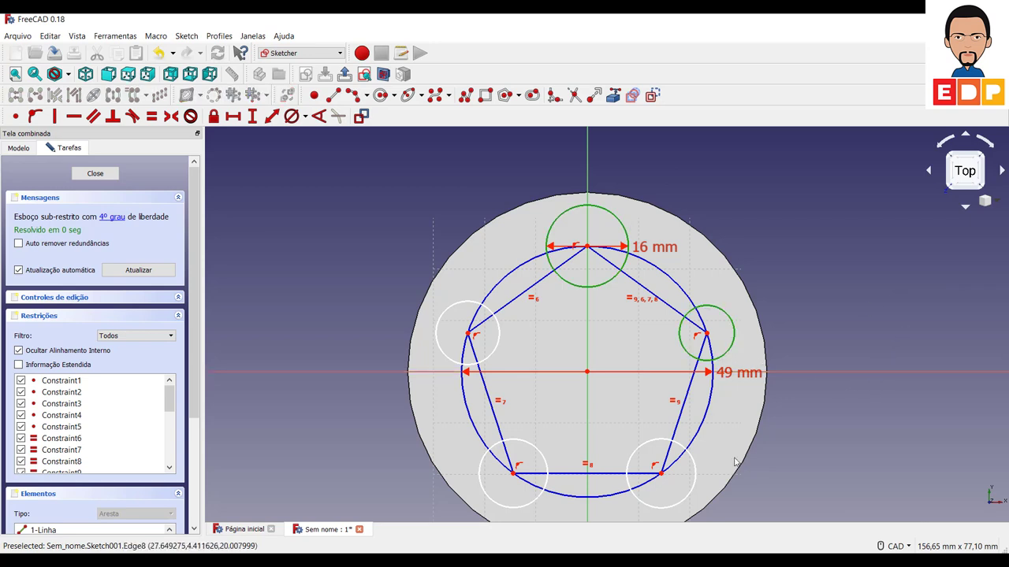
left_click(676, 501)
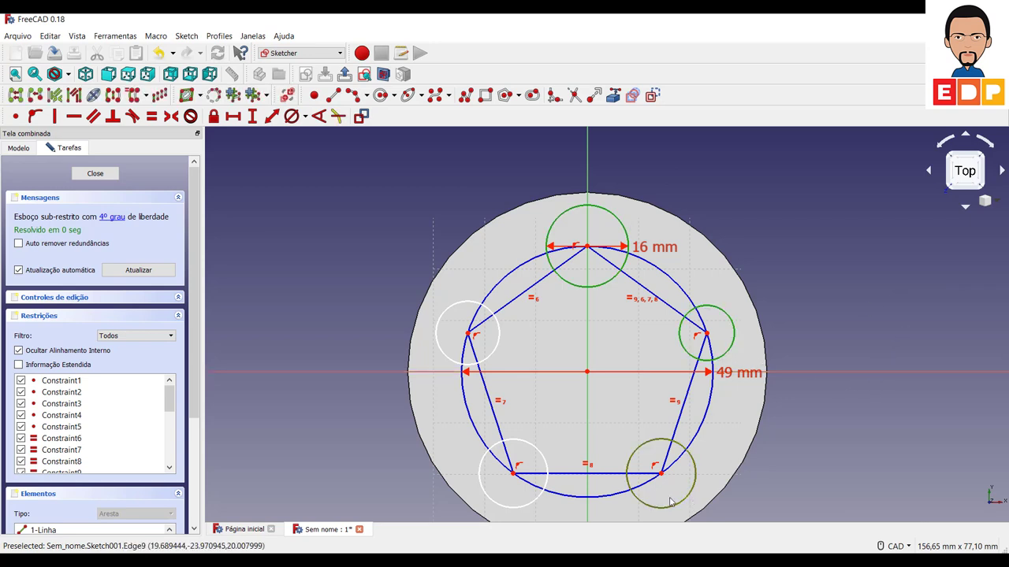
left_click(508, 508)
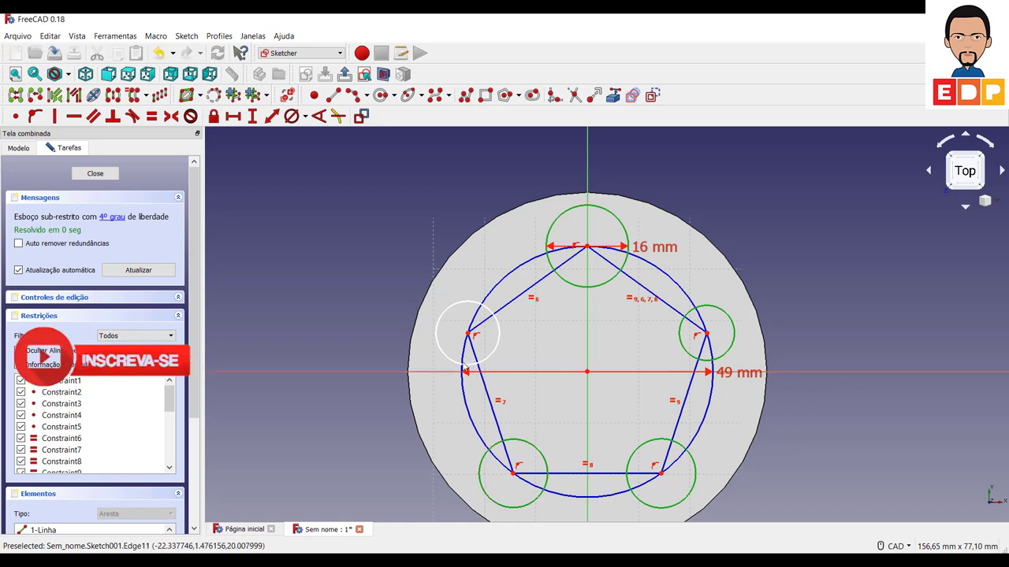
left_click(466, 364)
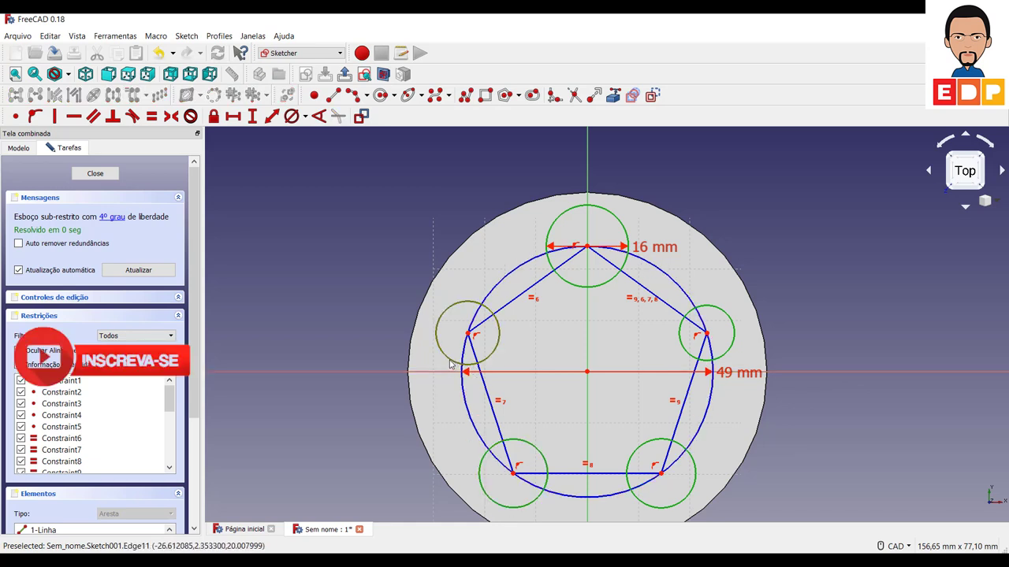
left_click(152, 116)
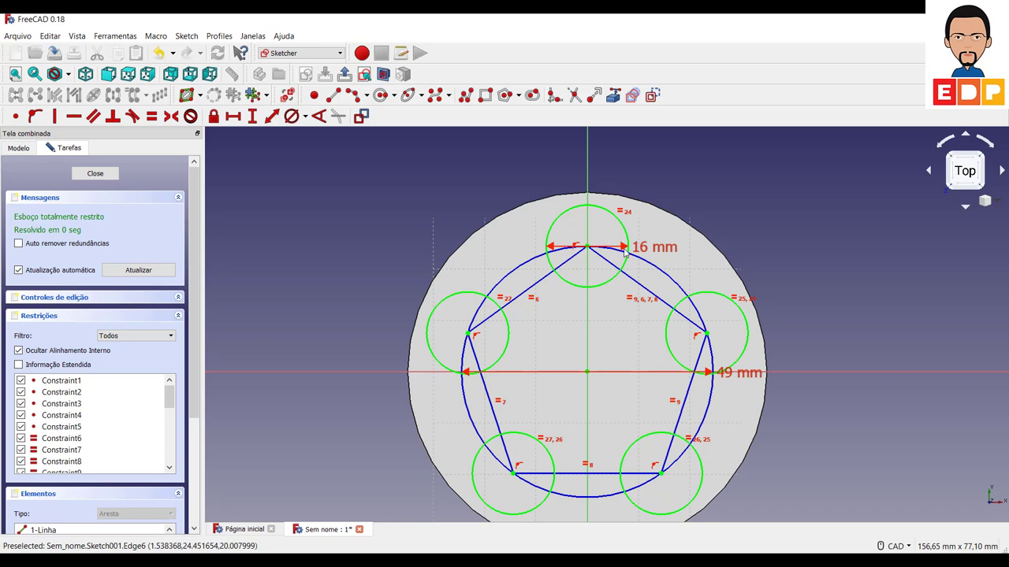
- Draw a circle centred on the sketch origin, then close and reopen Sketch001
left_click(382, 98)
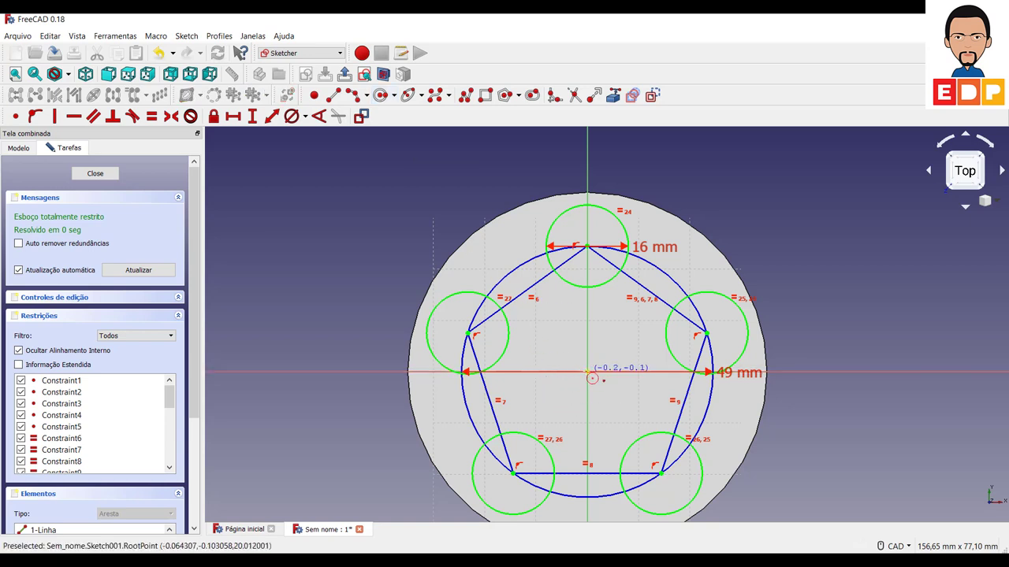
left_click(587, 373)
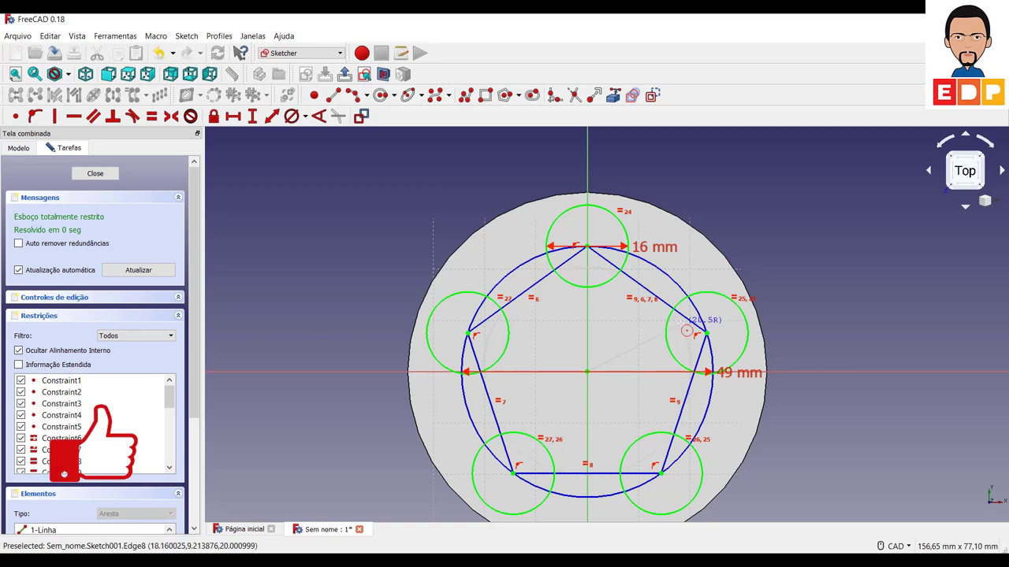
left_click(697, 325)
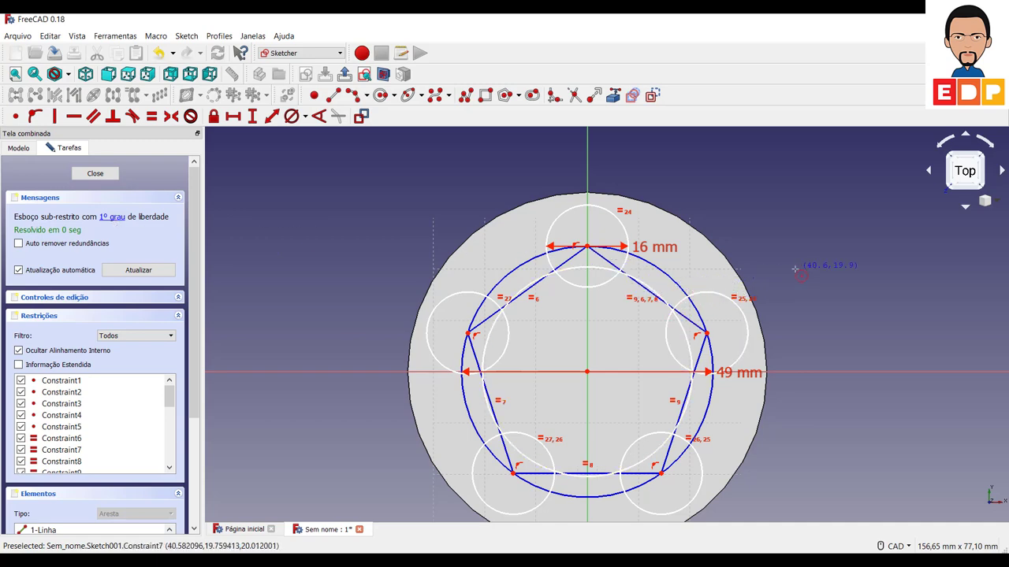
key("Escape")
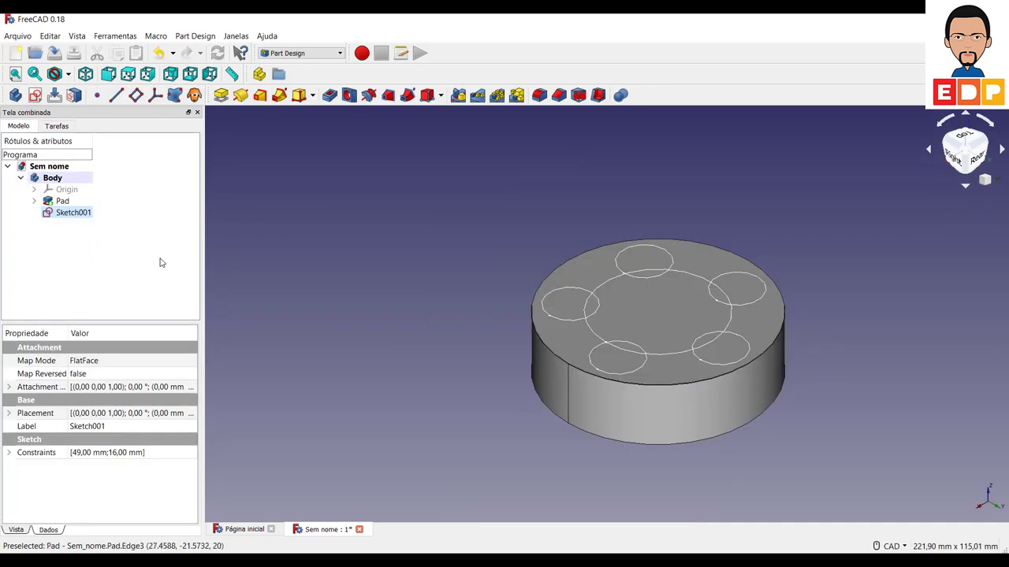
double_click(74, 213)
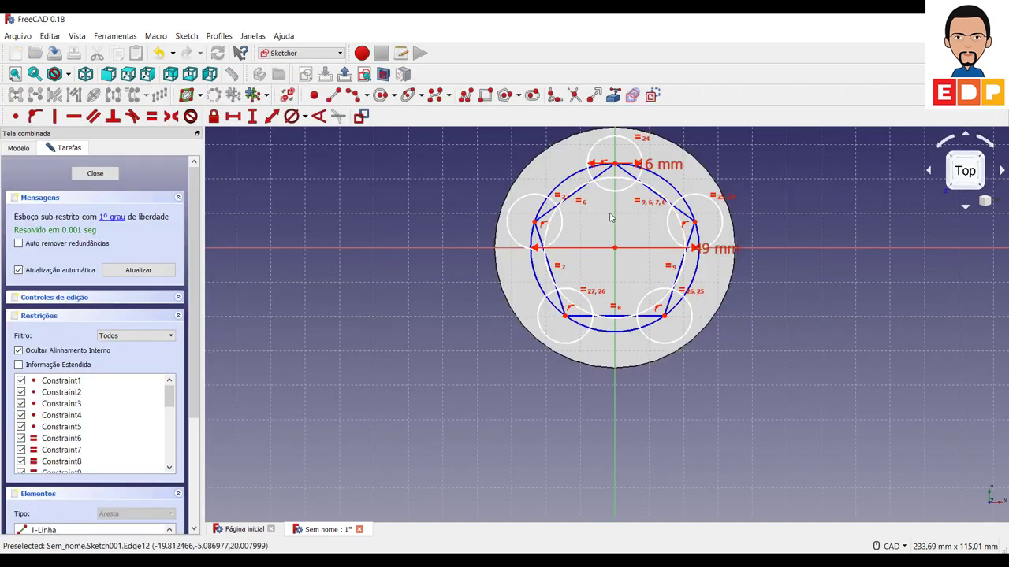
- Constrain the central circle's diameter to 32 mm
left_click(653, 191)
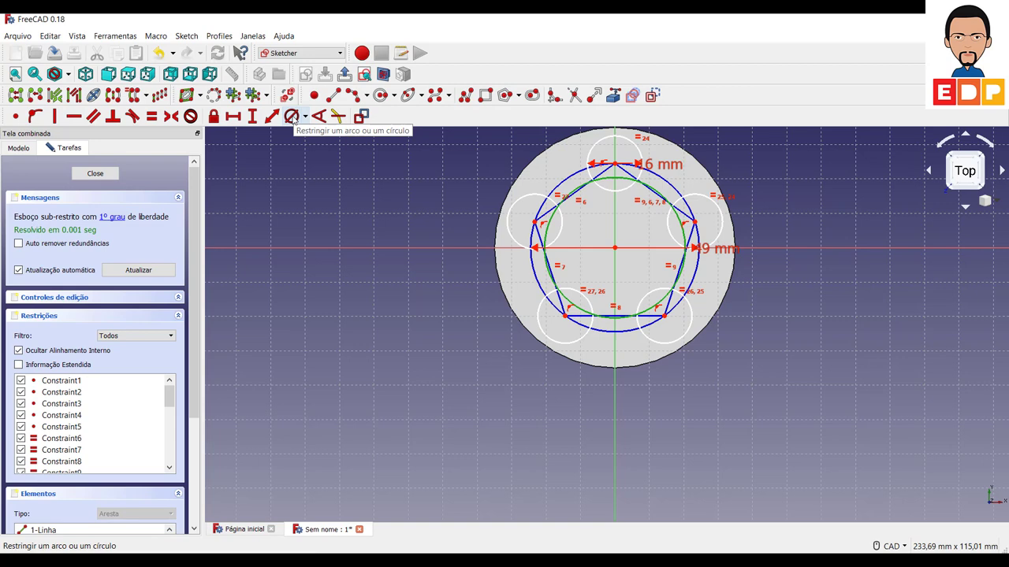
left_click(290, 116)
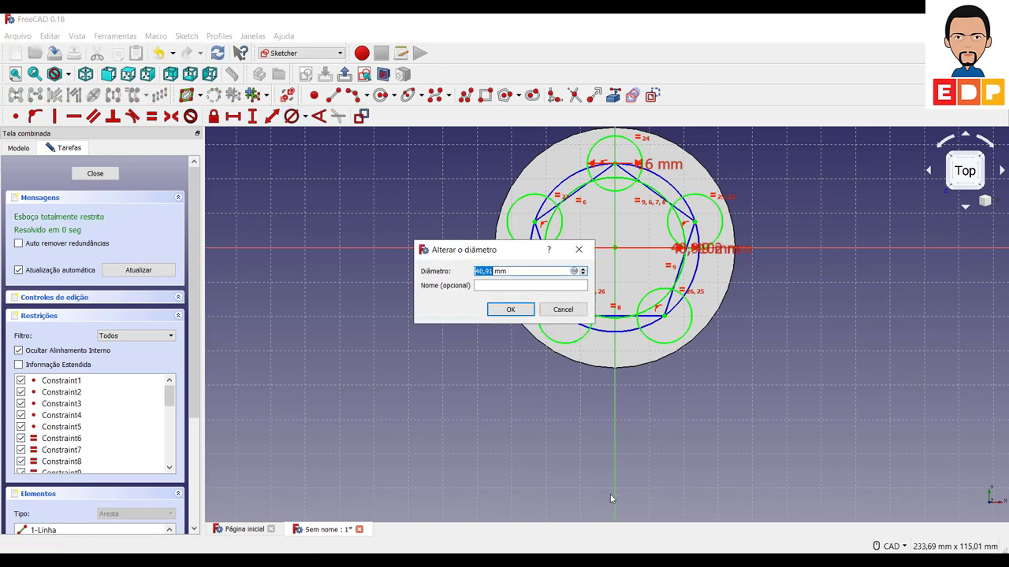
type("32")
key("Return")
scroll(548, 402, "up", 5)
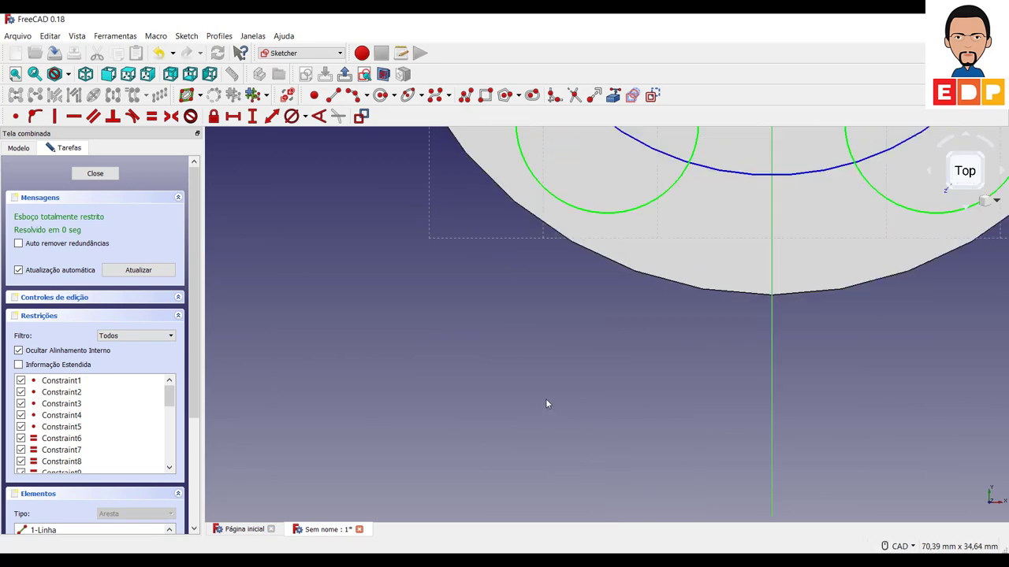
scroll(547, 403, "down", 1)
scroll(531, 371, "down", 2)
scroll(576, 370, "down", 1)
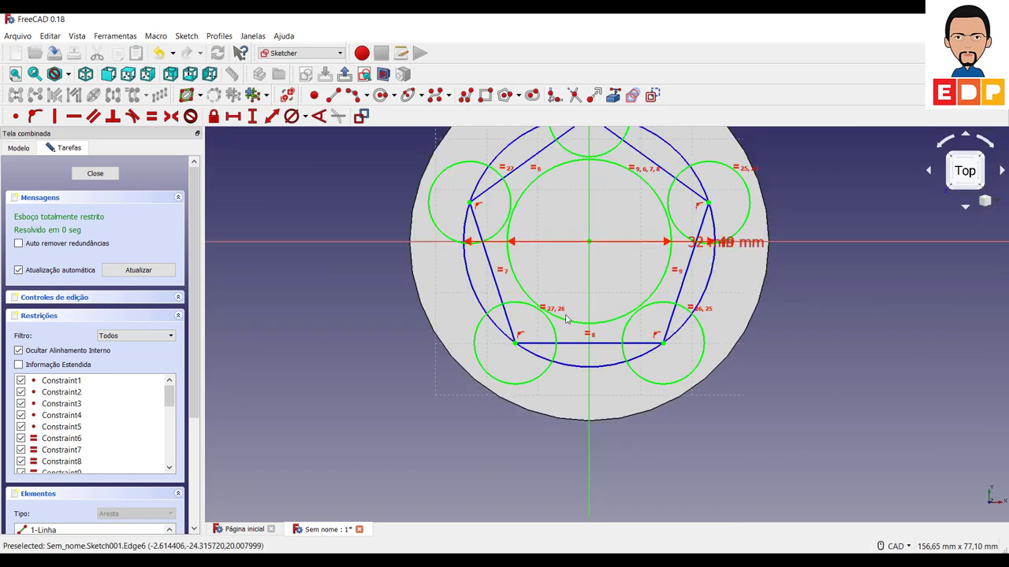
- Change the central circle's diameter constraint to 36 mm
left_click(509, 237)
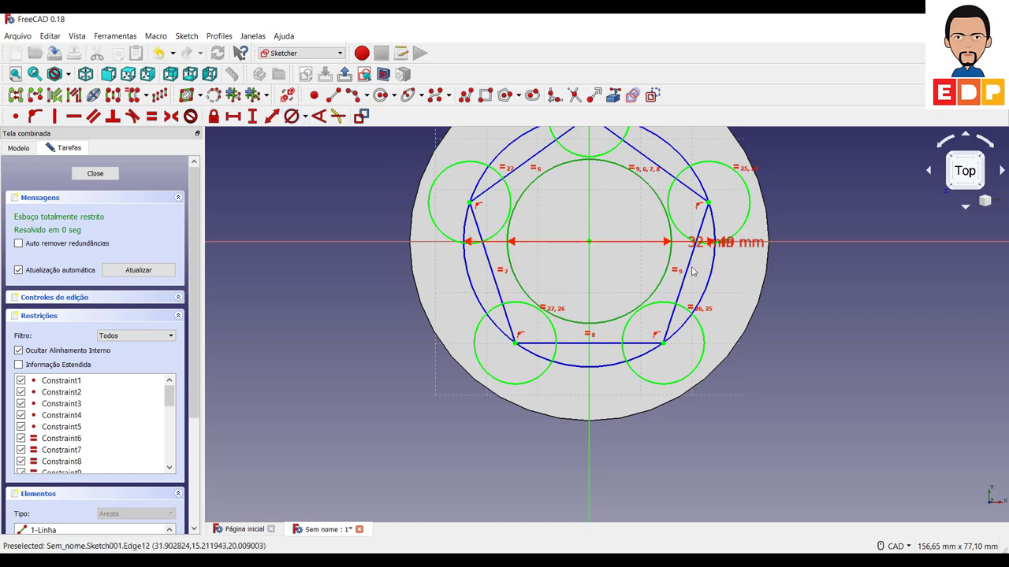
double_click(698, 246)
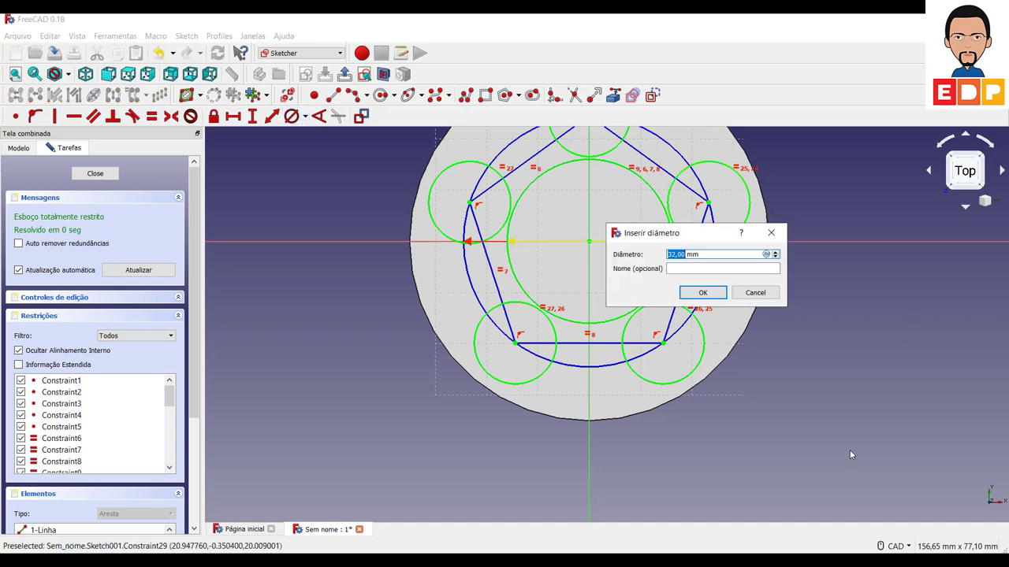
type("36")
key("Return")
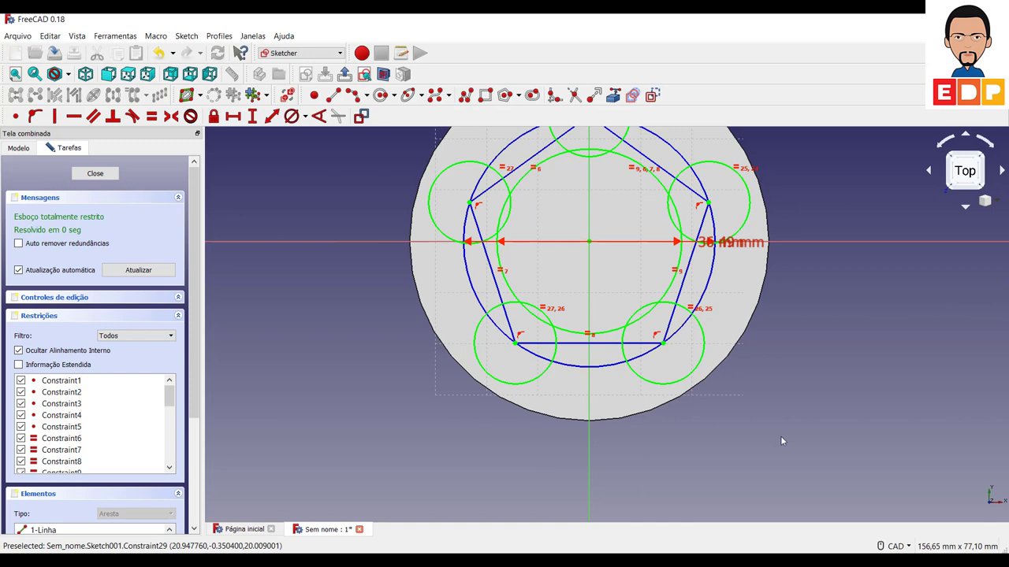
scroll(708, 404, "down", 3)
scroll(693, 401, "up", 5)
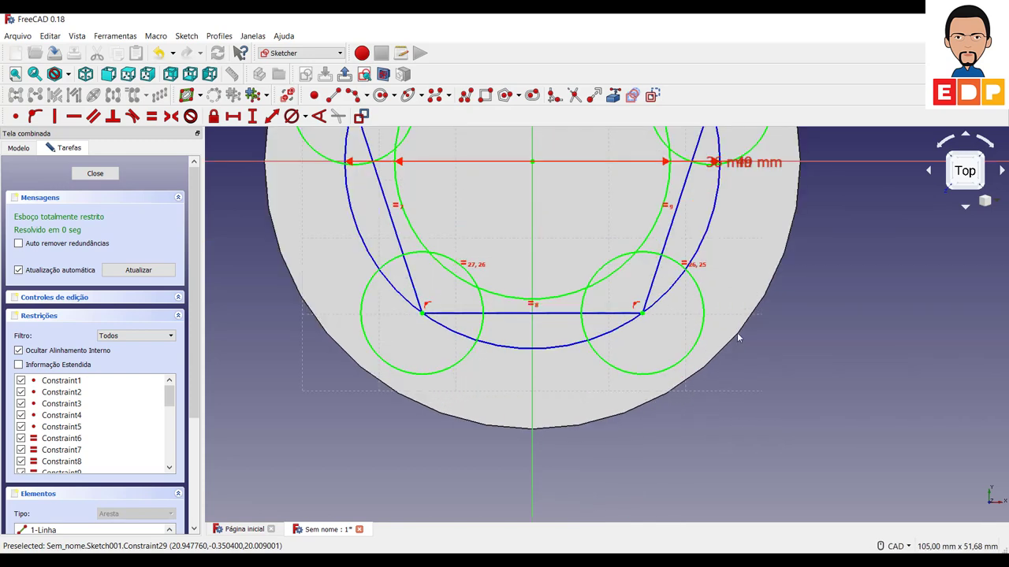
scroll(736, 333, "down", 1)
middle_click_drag(642, 405, 788, 361)
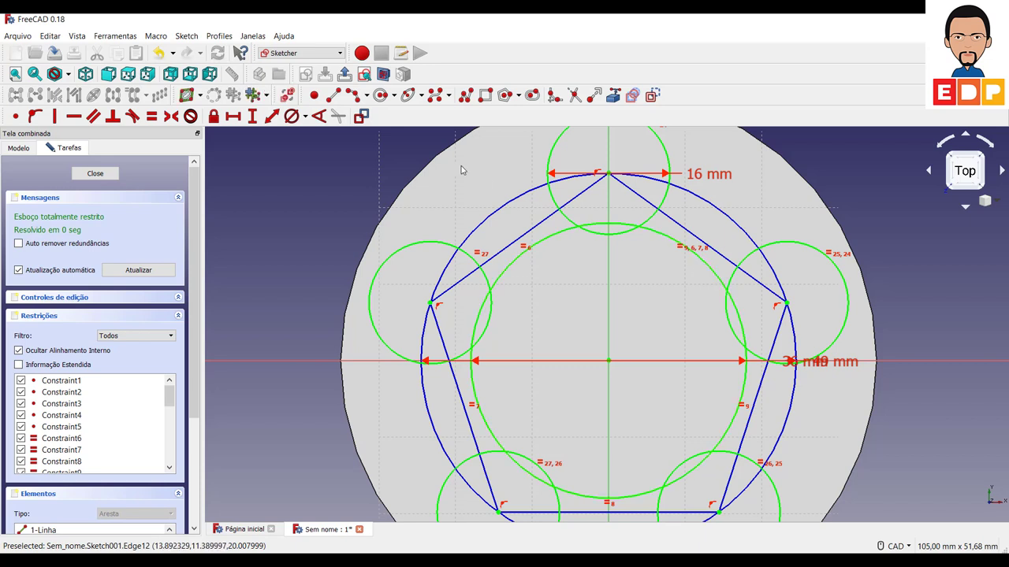
- Increase the central circle's diameter to 38 mm so it overlaps all five circles
double_click(791, 362)
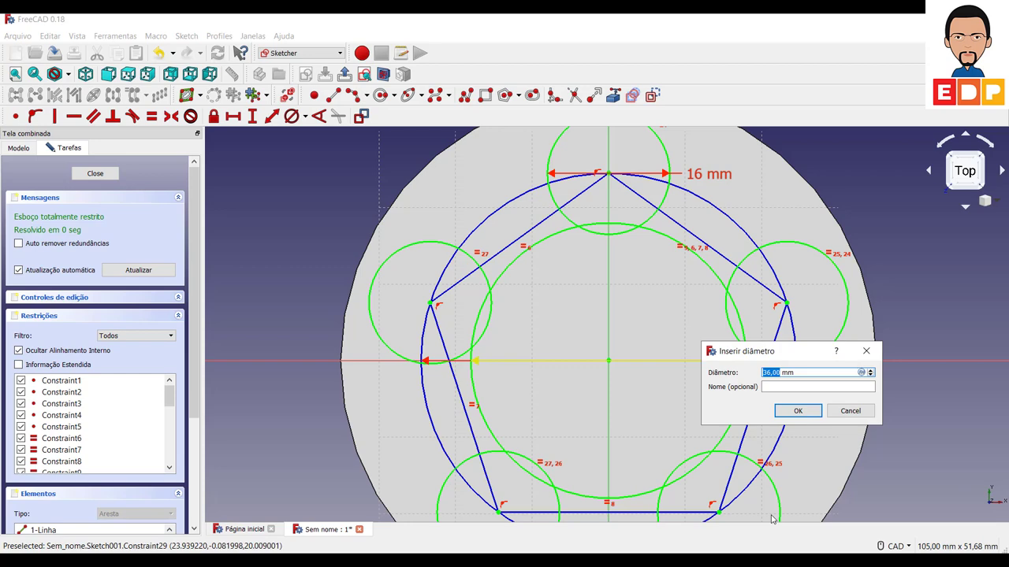
type("38")
key("Return")
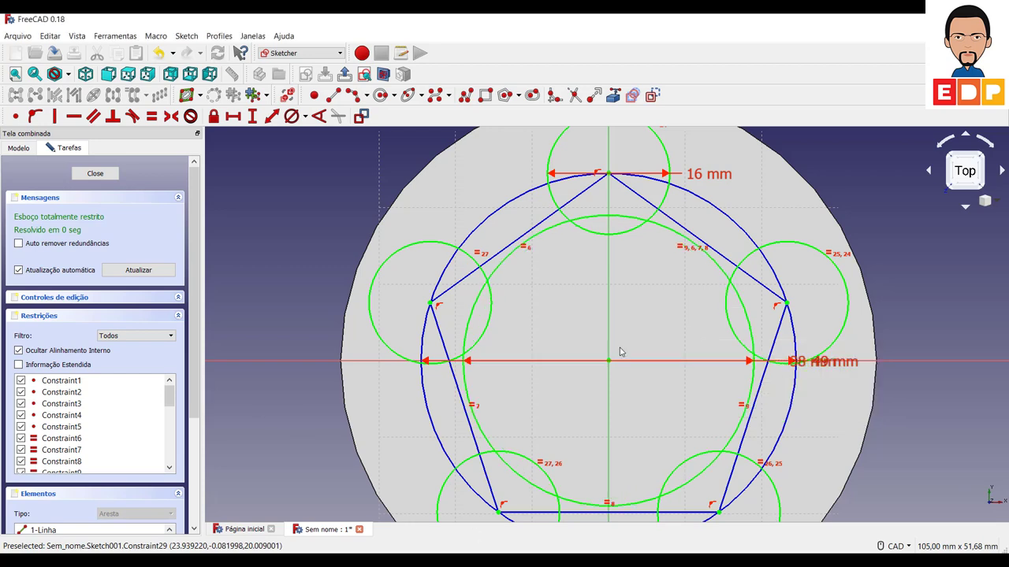
scroll(622, 353, "down", 4)
scroll(639, 350, "up", 4)
scroll(643, 355, "down", 2)
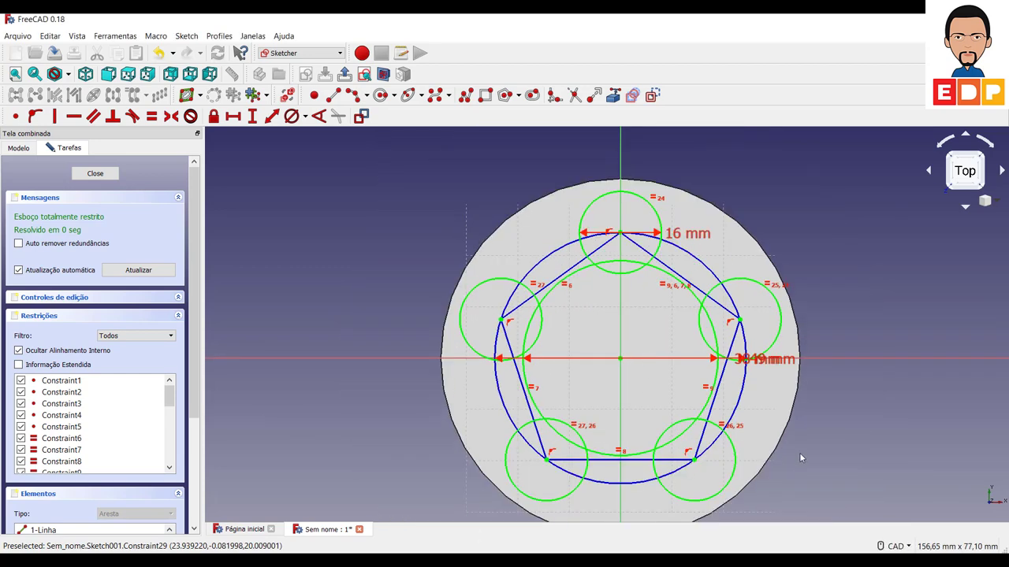
middle_click_drag(838, 429, 793, 425)
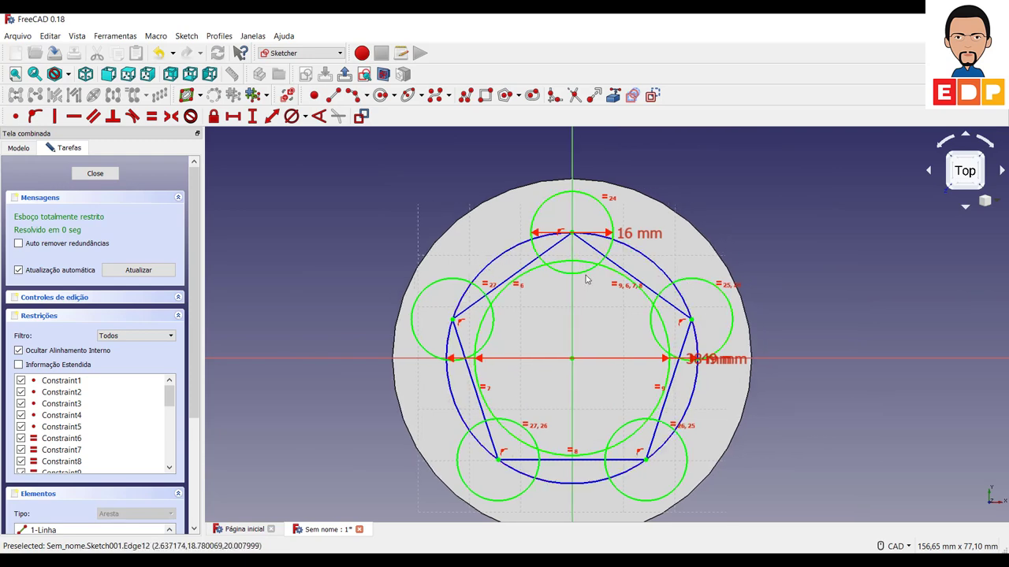
scroll(585, 300, "up", 4)
scroll(586, 299, "down", 6)
scroll(586, 300, "up", 2)
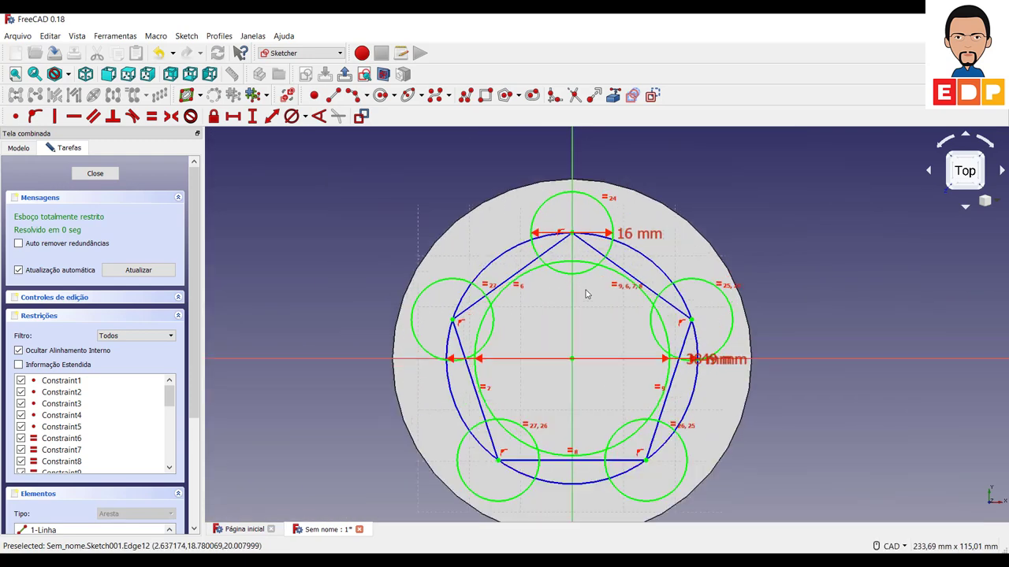
scroll(585, 299, "up", 2)
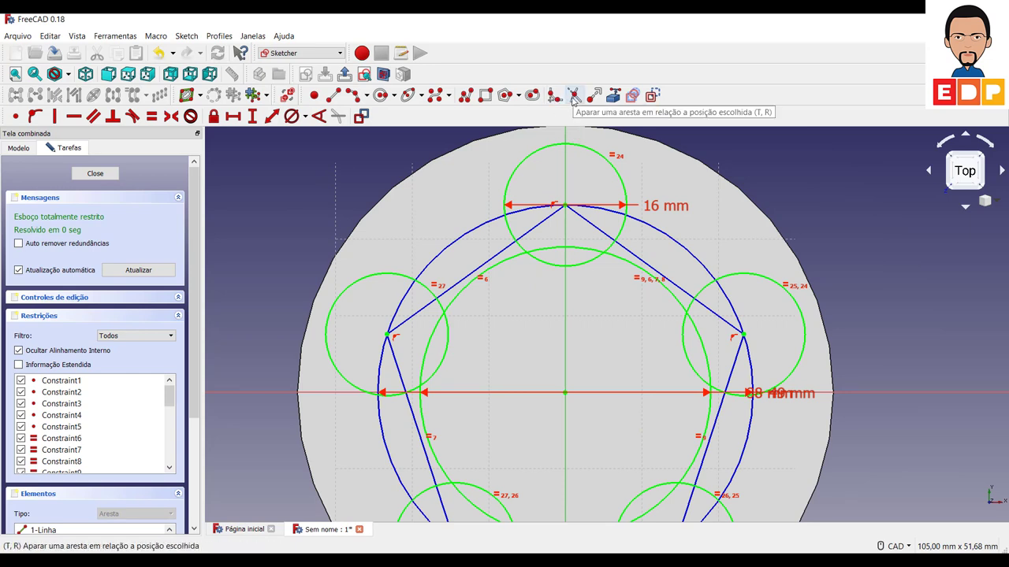
- Trim the overlapping arcs at the top, left and right lobes
left_click(573, 95)
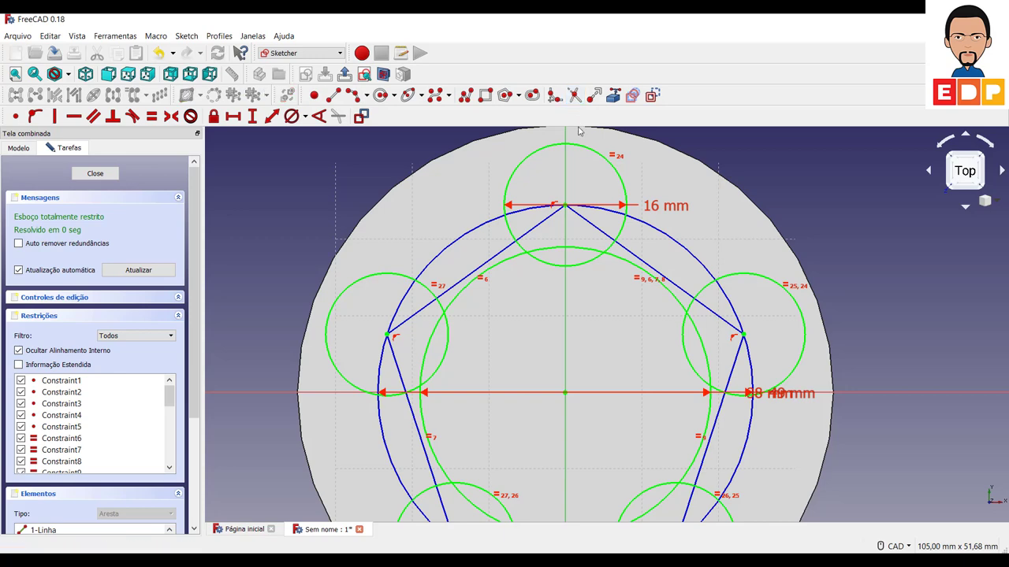
left_click(589, 267)
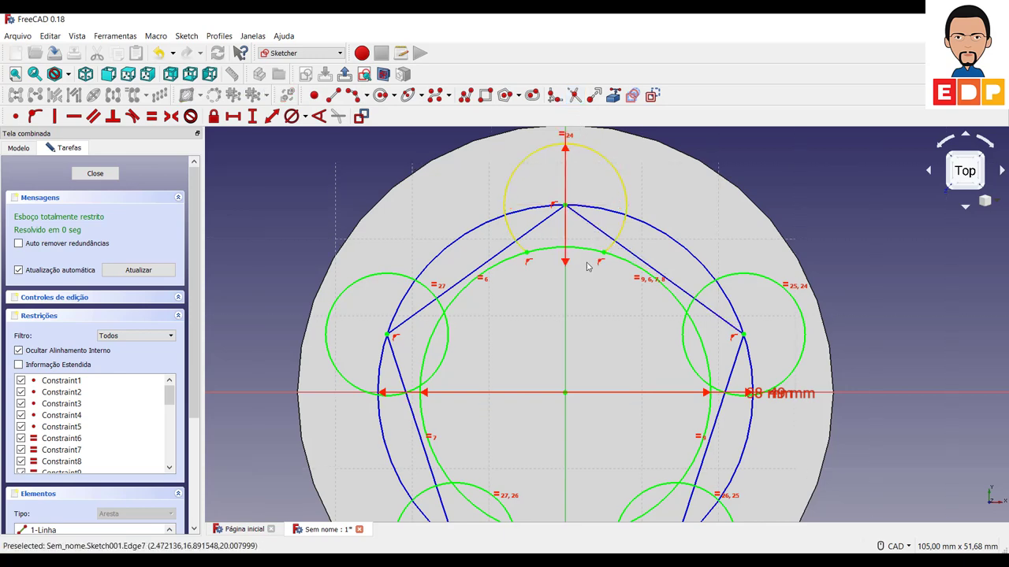
left_click(590, 257)
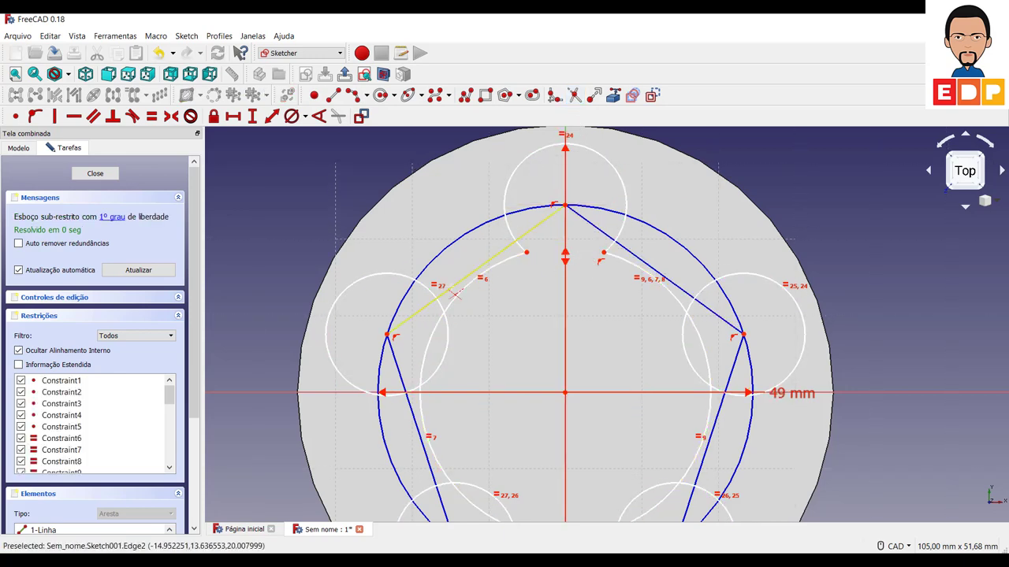
left_click(447, 347)
left_click(433, 350)
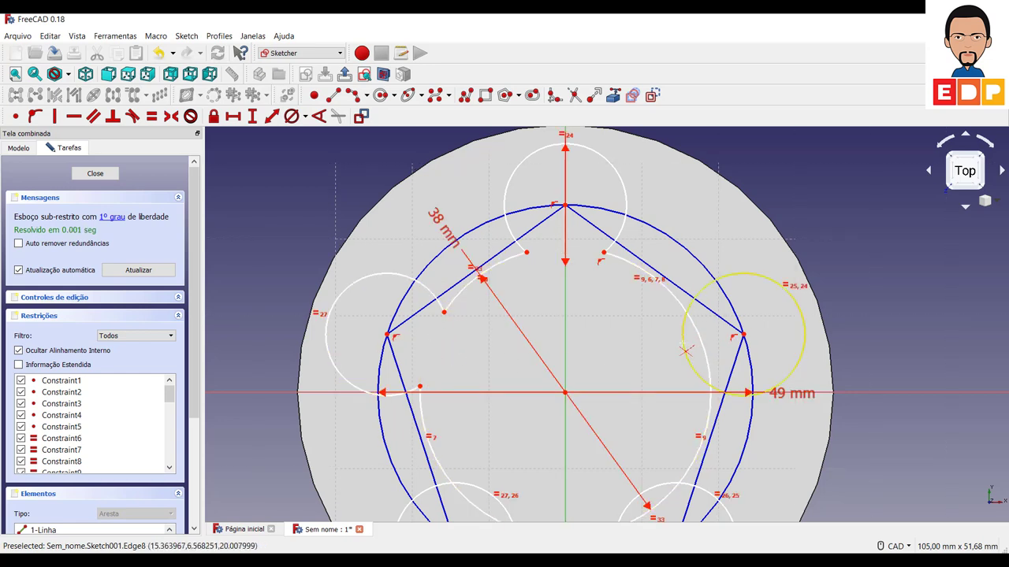
left_click(684, 346)
left_click(702, 348)
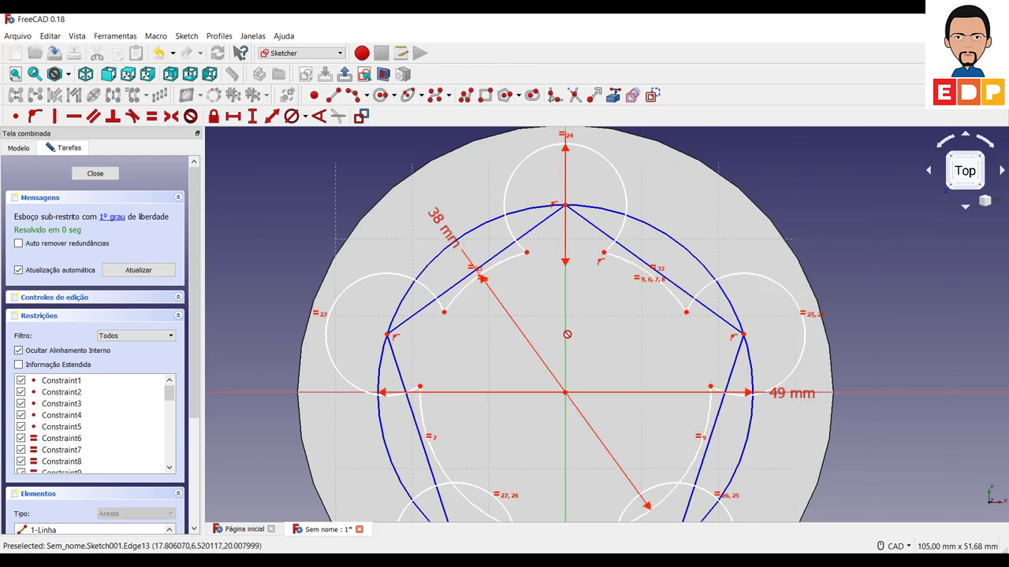
- Trim the central circle's arcs at the lower-right and lower-left lobes
scroll(597, 390, "down", 4)
scroll(597, 389, "up", 2)
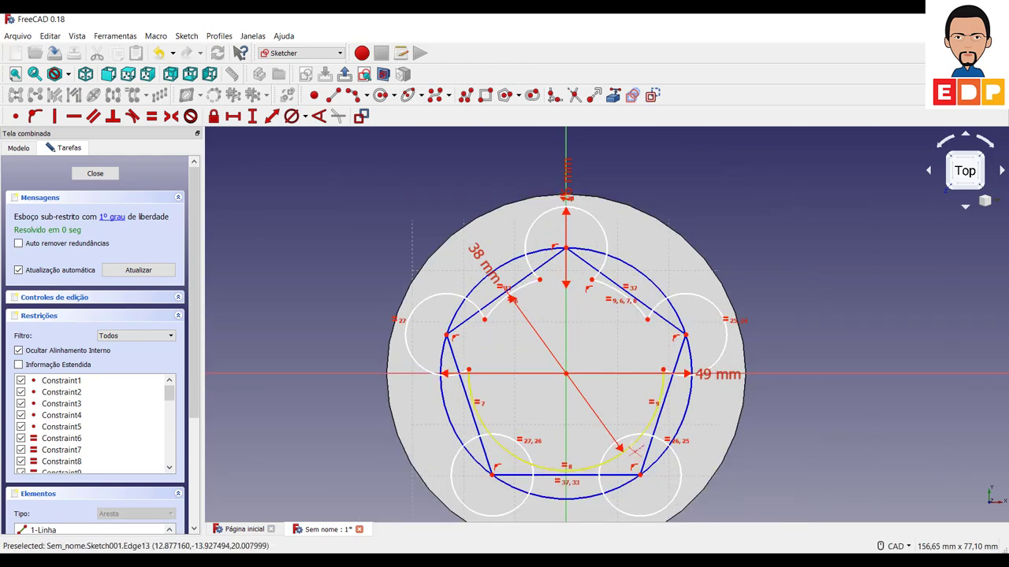
left_click(631, 442)
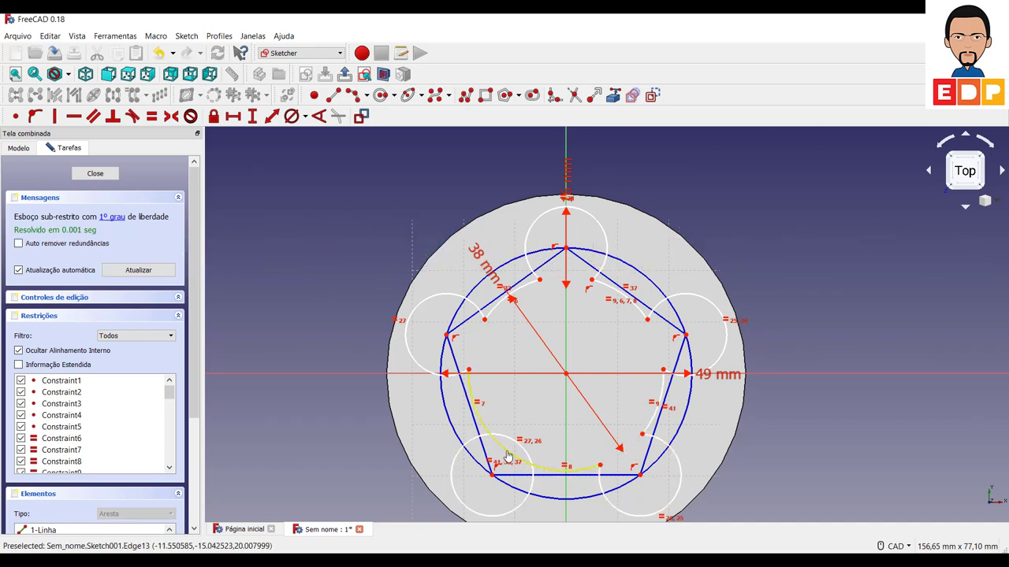
left_click(512, 447)
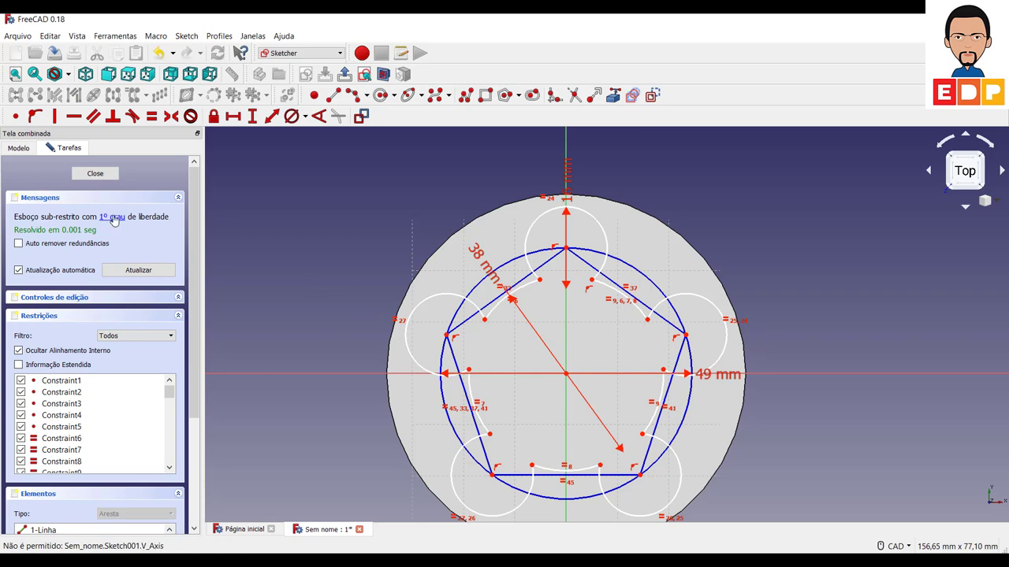
scroll(579, 364, "down", 3)
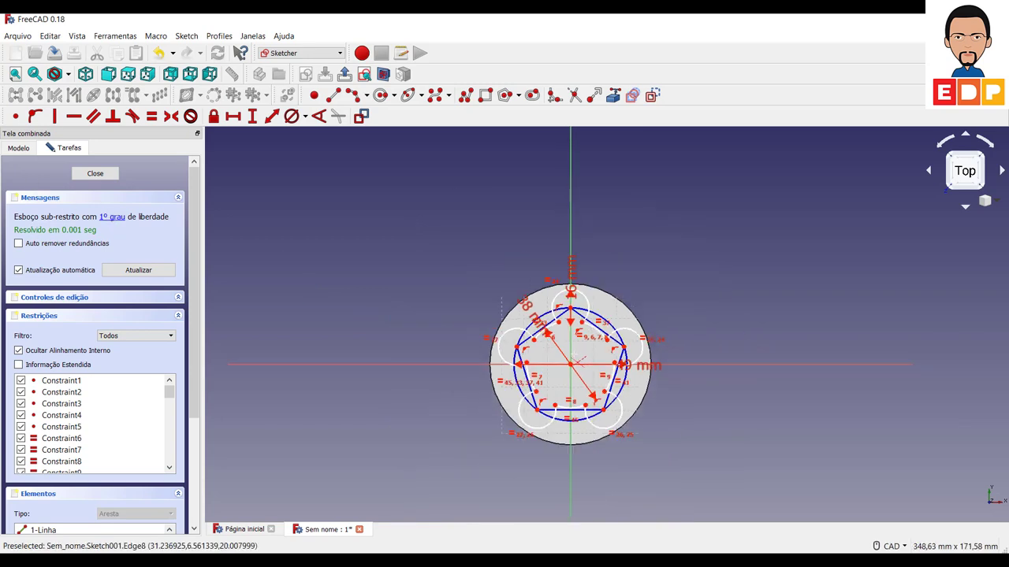
scroll(579, 362, "up", 3)
scroll(788, 398, "up", 2)
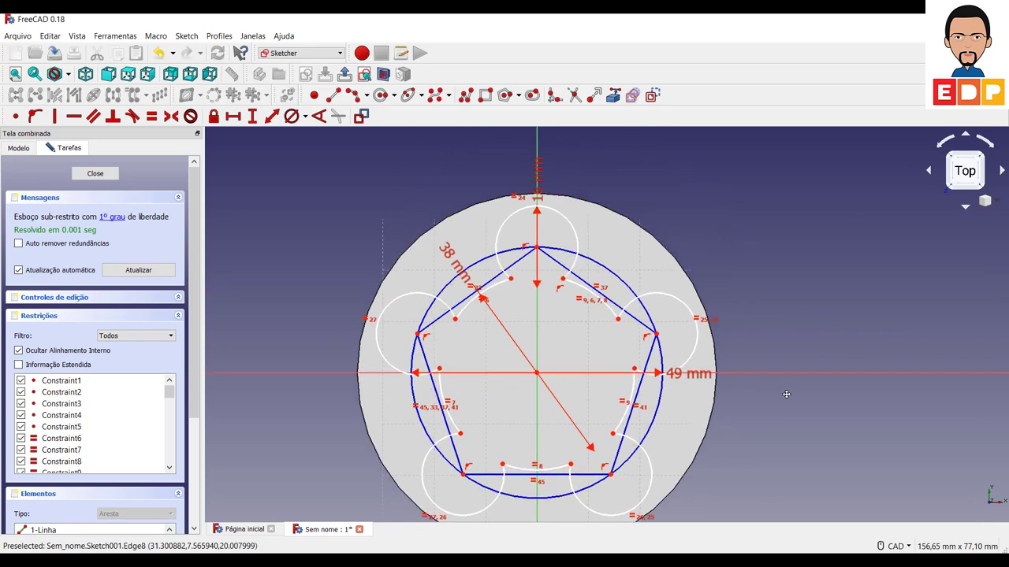
scroll(783, 395, "down", 2)
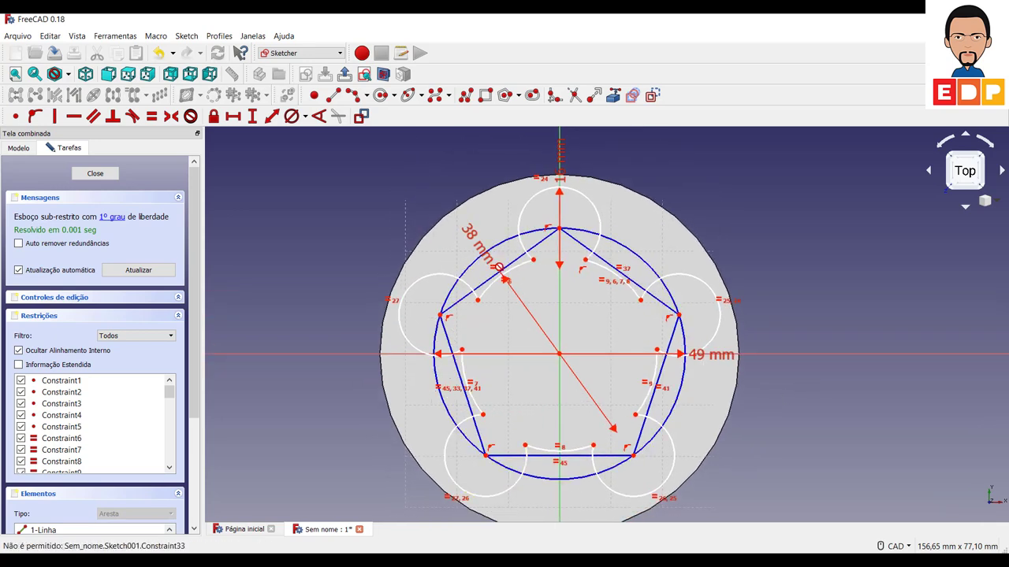
- Close the sketch, pocket it Through all across the disk, and view from the top
left_click(88, 174)
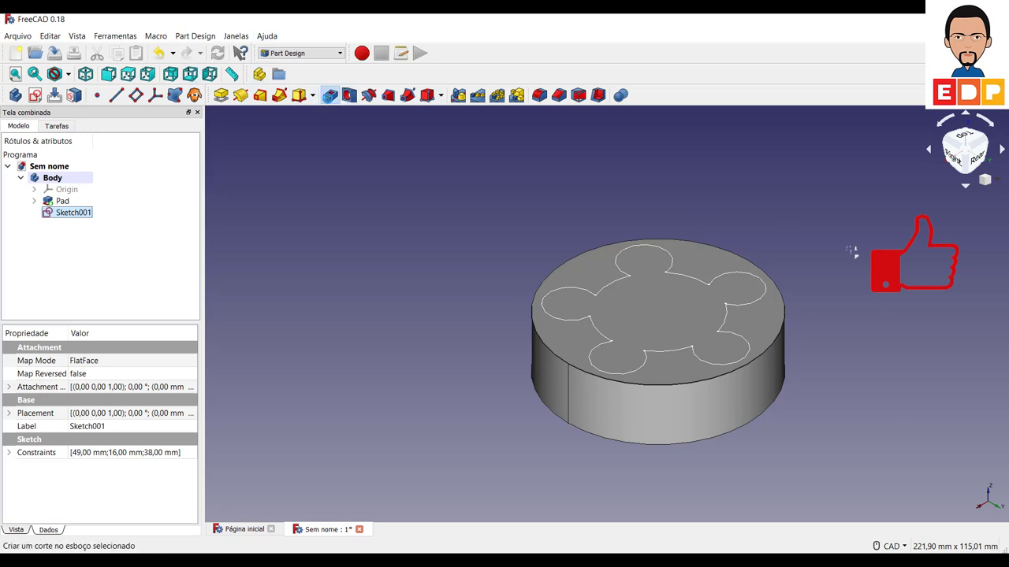
left_click(330, 95)
left_click(144, 196)
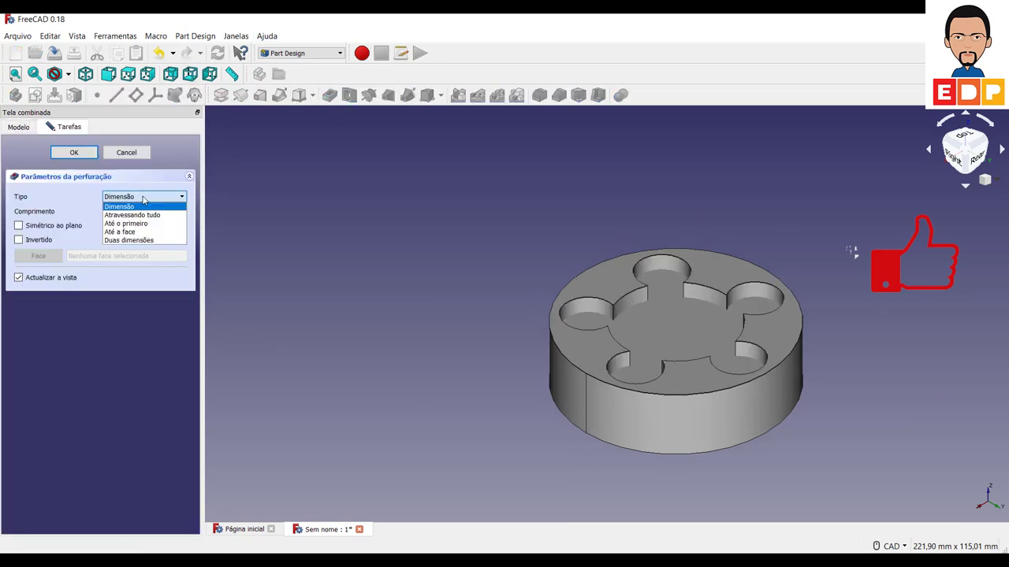
key("Escape")
key("Down")
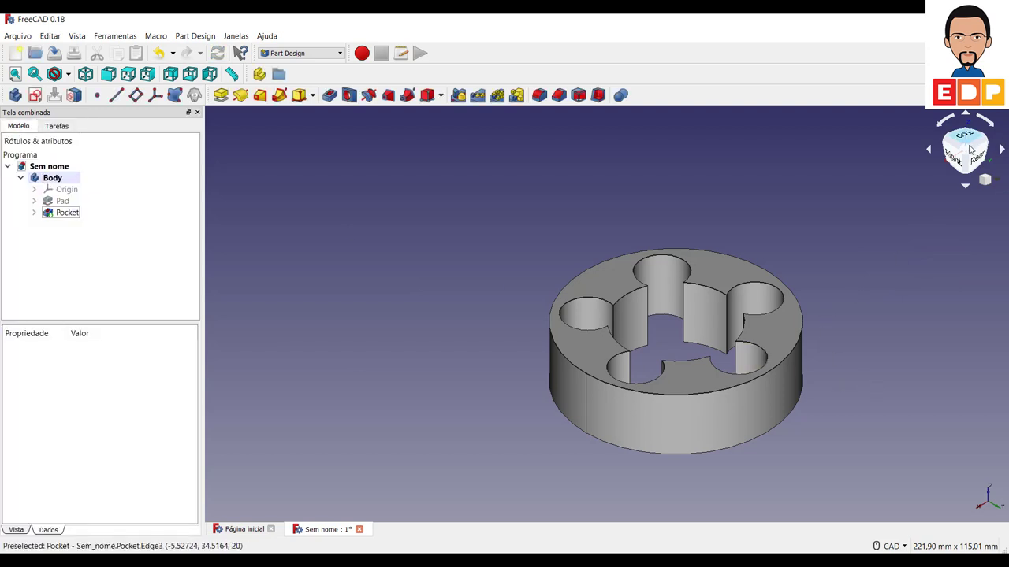
left_click(968, 143)
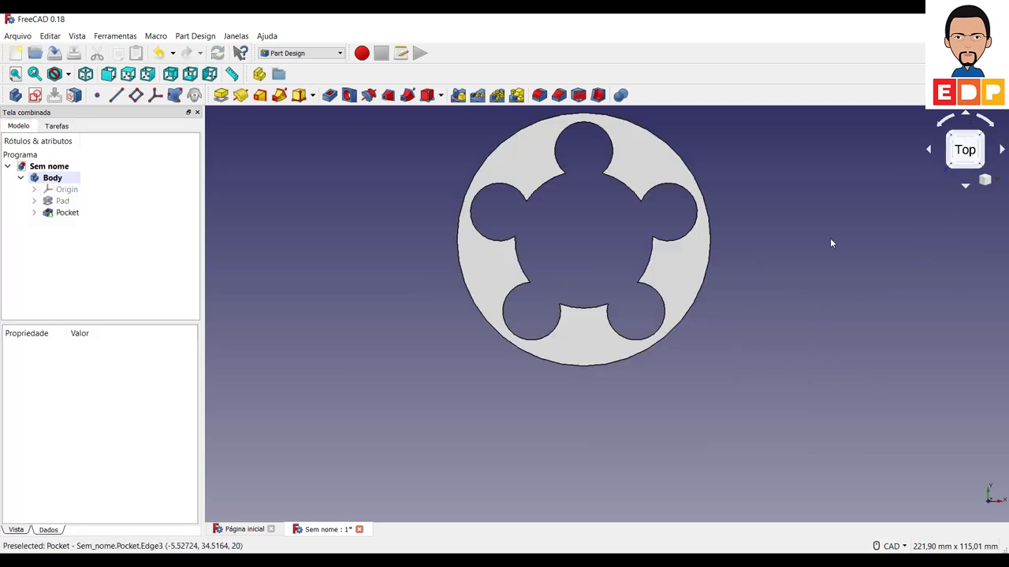
scroll(769, 335, "up", 2)
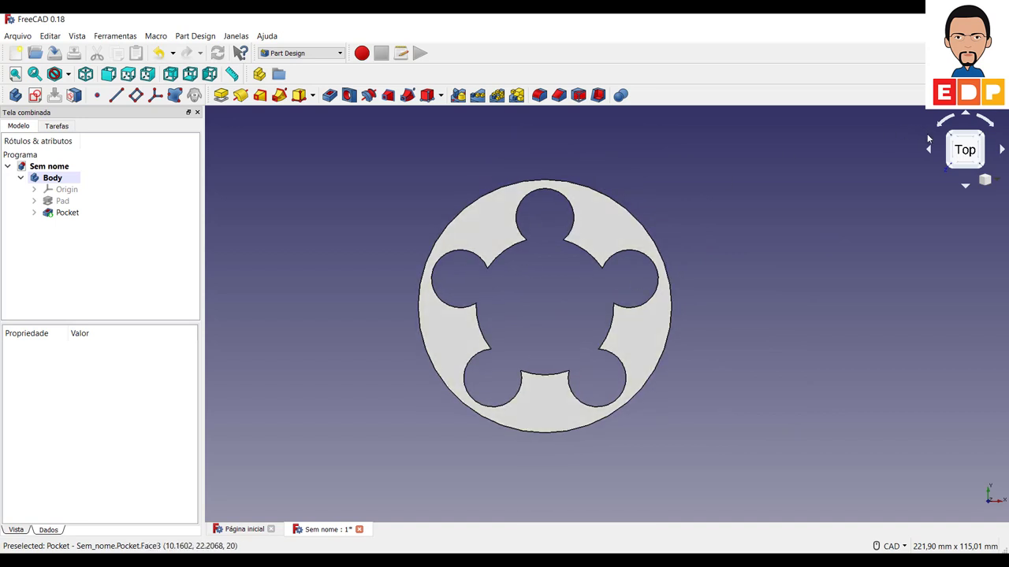
- Switch to the axonometric view to inspect the through-all five-lobed pocket
left_click(982, 132)
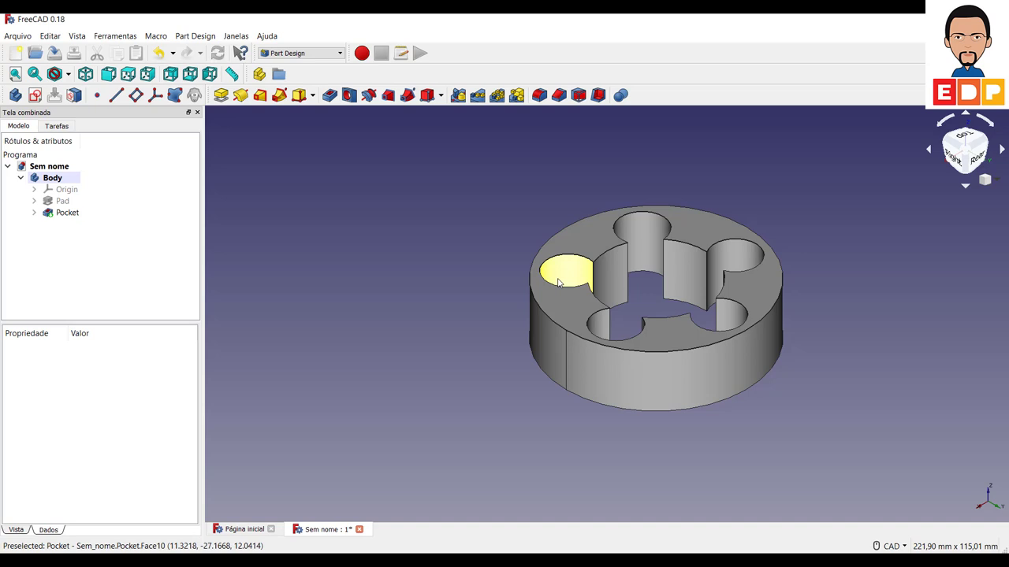
left_click(34, 213)
double_click(75, 224)
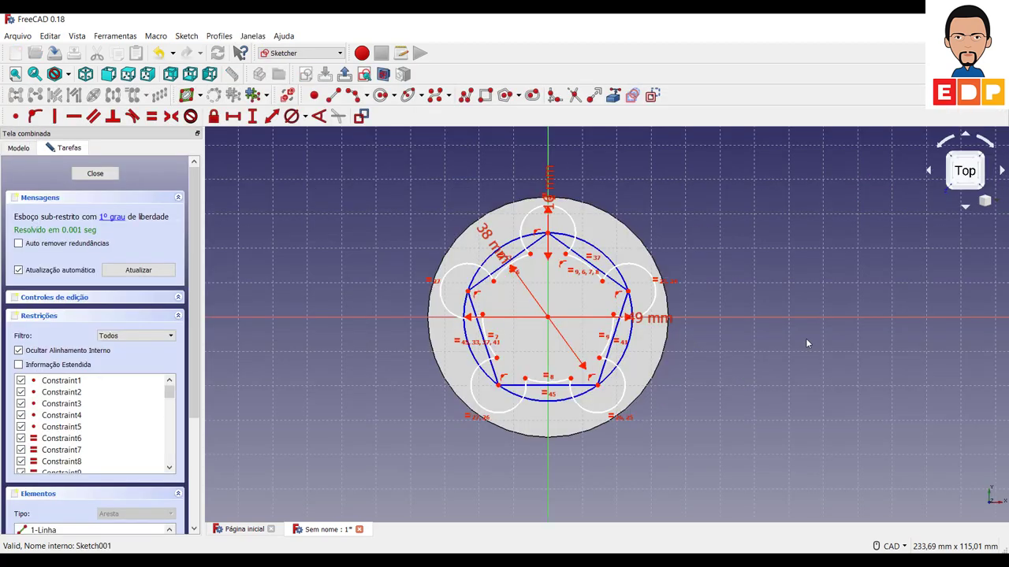
scroll(529, 313, "down", 5)
scroll(530, 304, "up", 5)
scroll(530, 295, "up", 3)
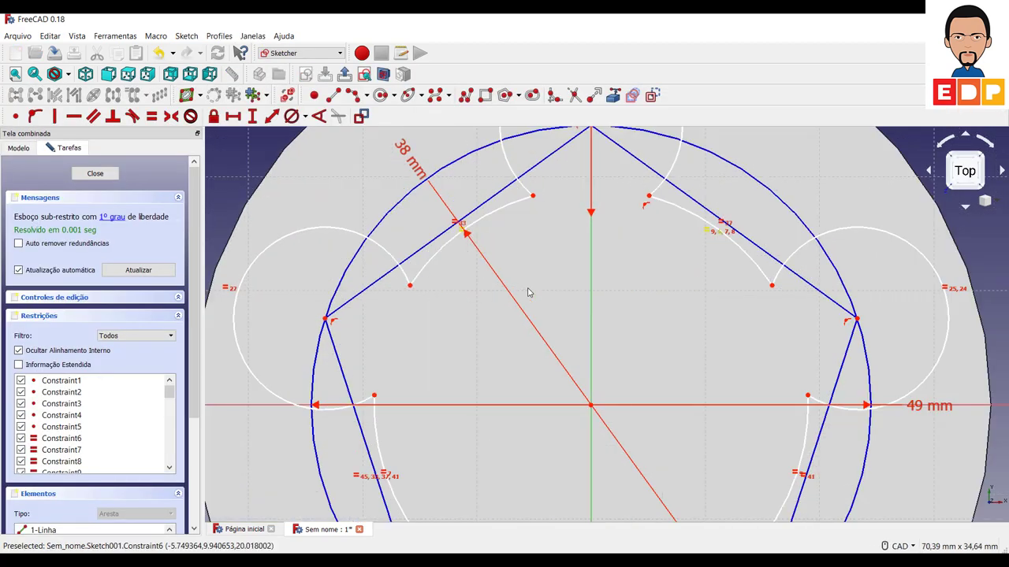
scroll(529, 294, "down", 2)
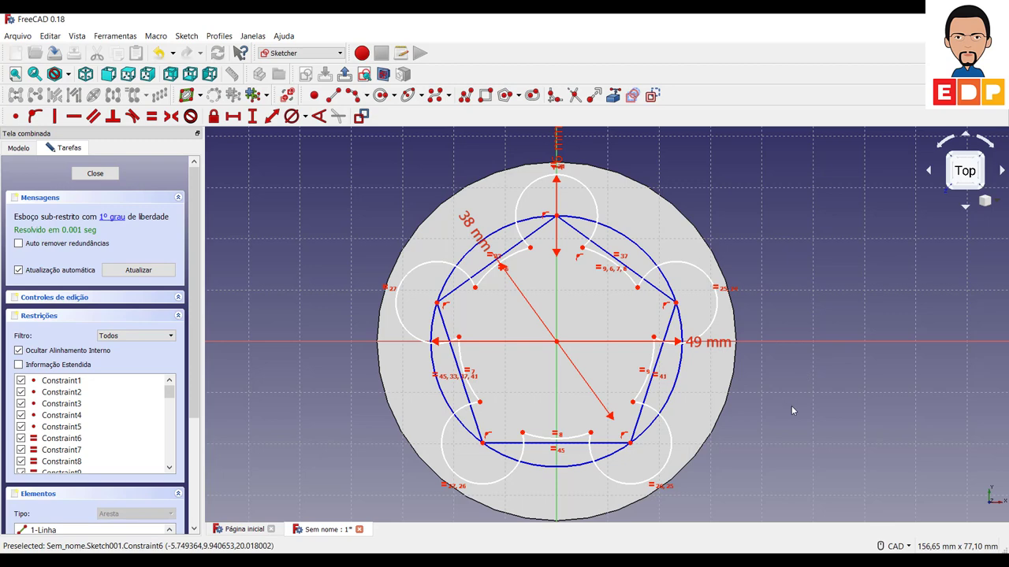
middle_click_drag(793, 408, 822, 394)
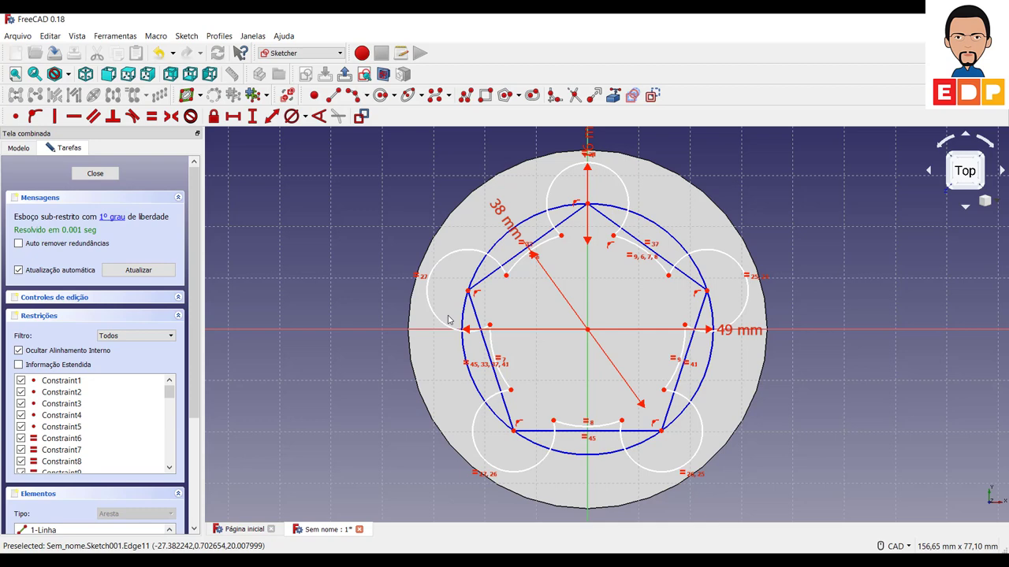
left_click(95, 174)
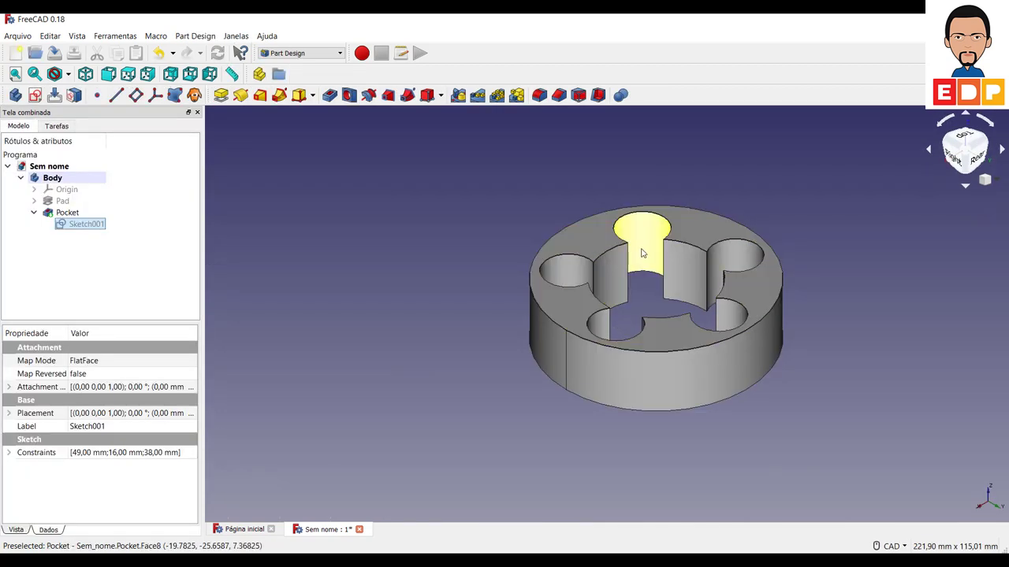
- Deselect Sketch001, pan the part, and show it in Top view
left_click(904, 353)
middle_click_drag(903, 352, 842, 389)
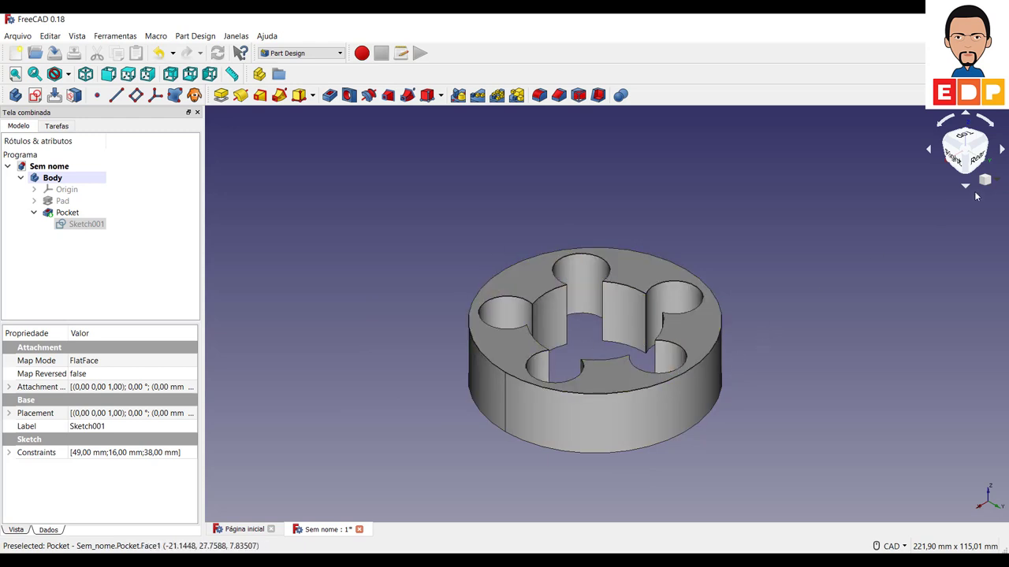
left_click(962, 140)
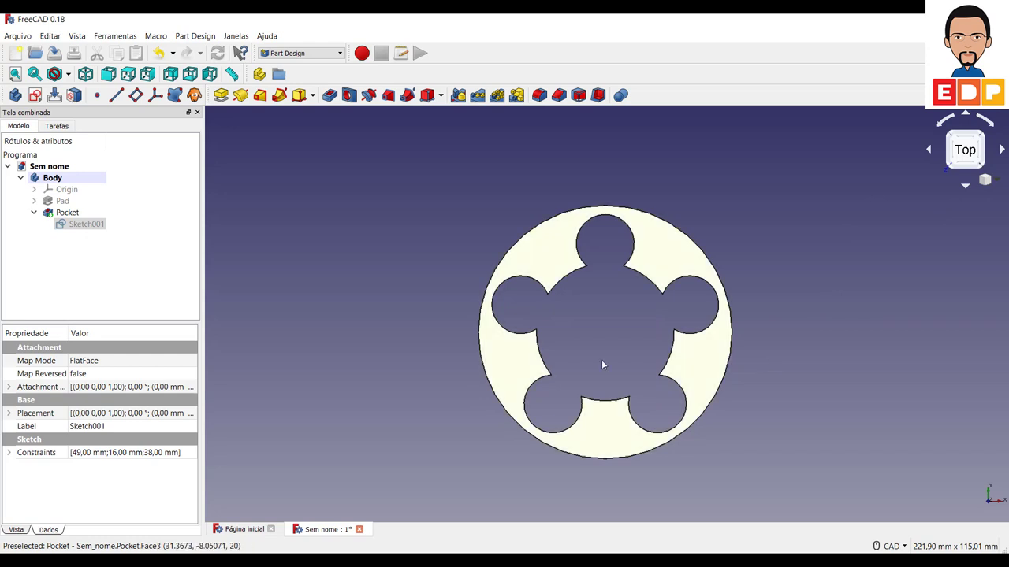